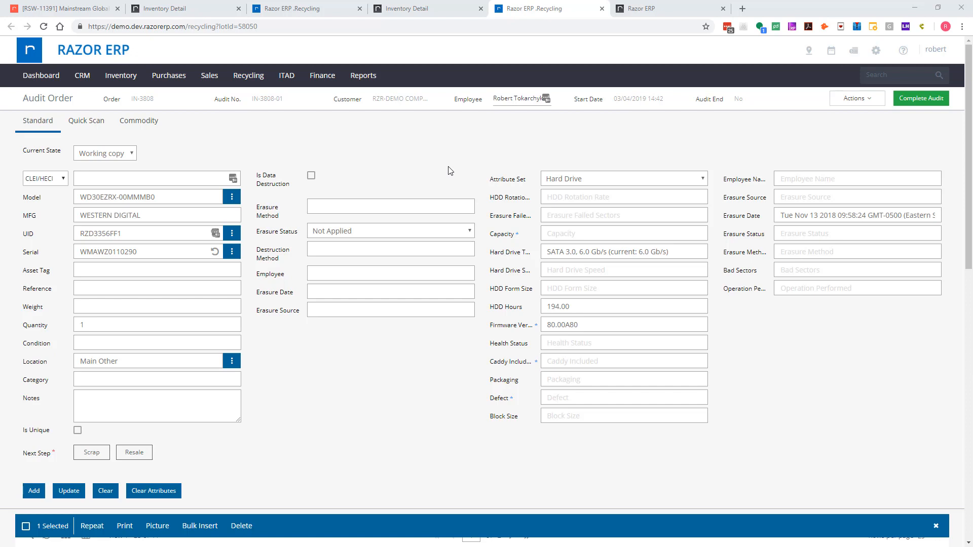
{"action": "left_click", "coordinate": [864, 100]}
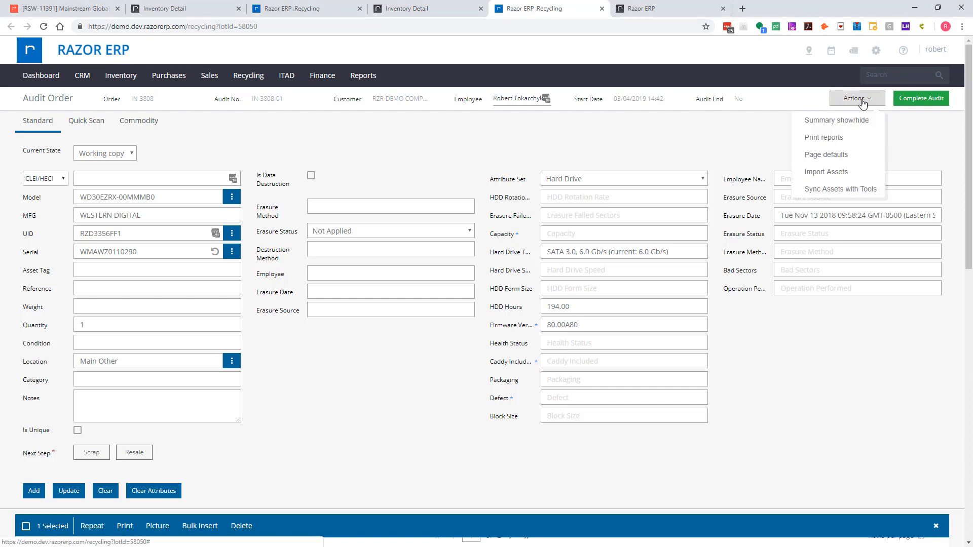
{"action": "left_click", "coordinate": [757, 122]}
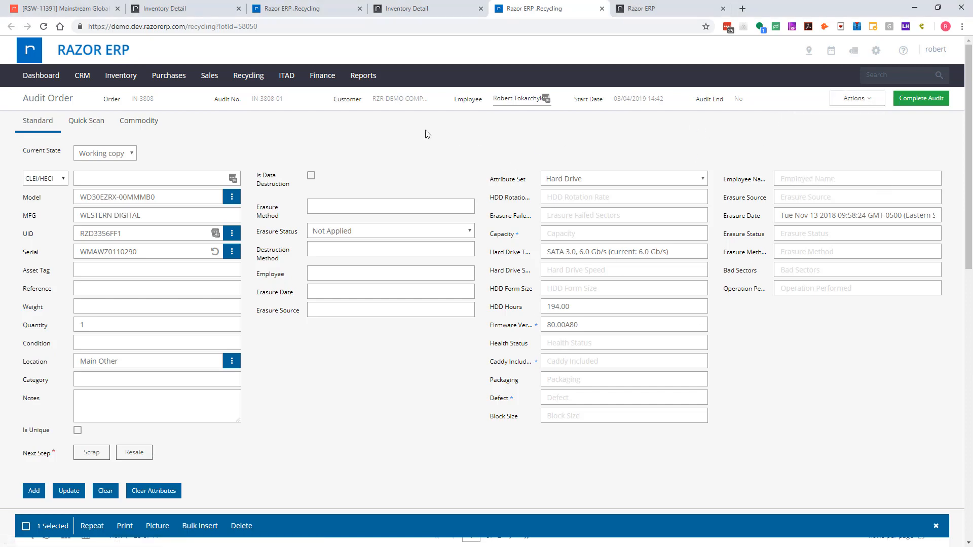
- Open the Audit Tools setup from the admin settings and bring up the WipeQ mapping configuration
{"action": "left_click", "coordinate": [859, 54]}
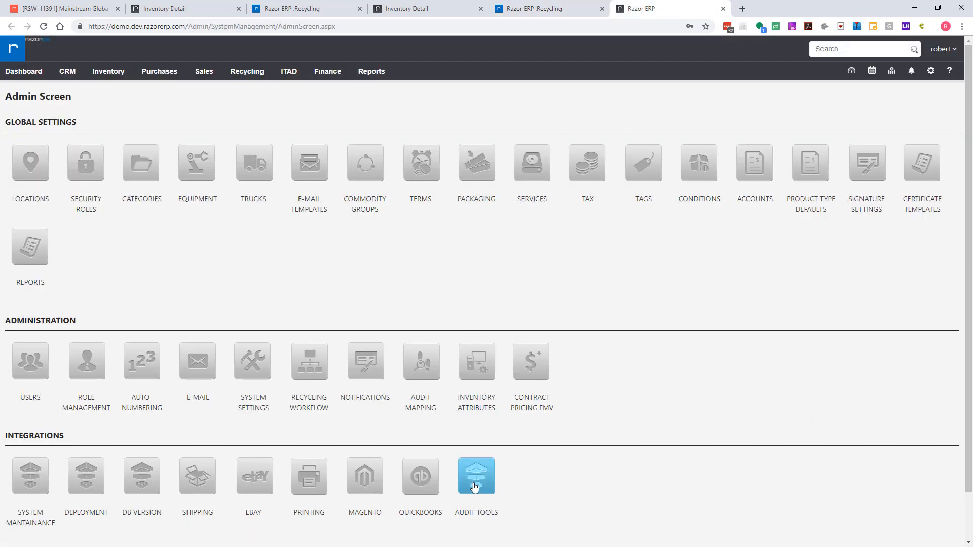
{"action": "left_click", "coordinate": [474, 482]}
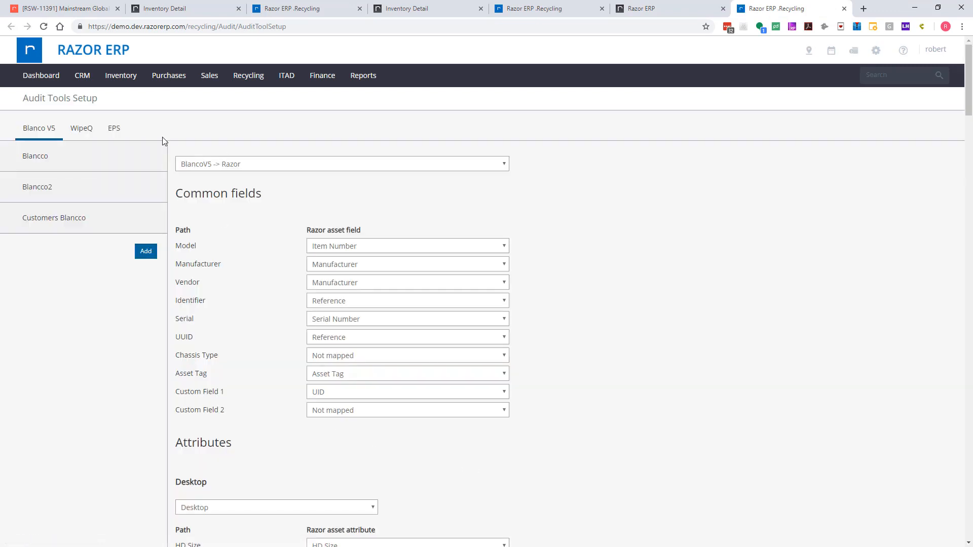
{"action": "left_click", "coordinate": [80, 130]}
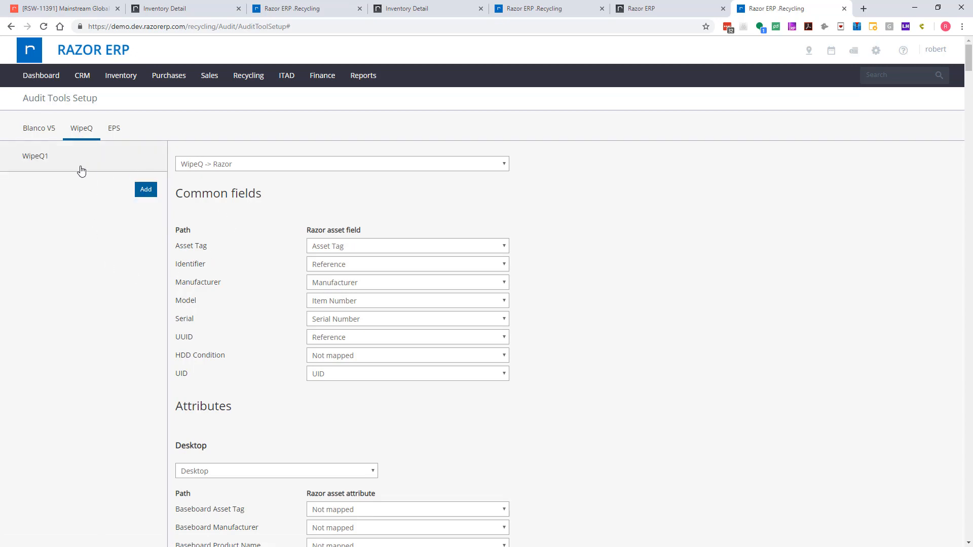
{"action": "left_click", "coordinate": [66, 159]}
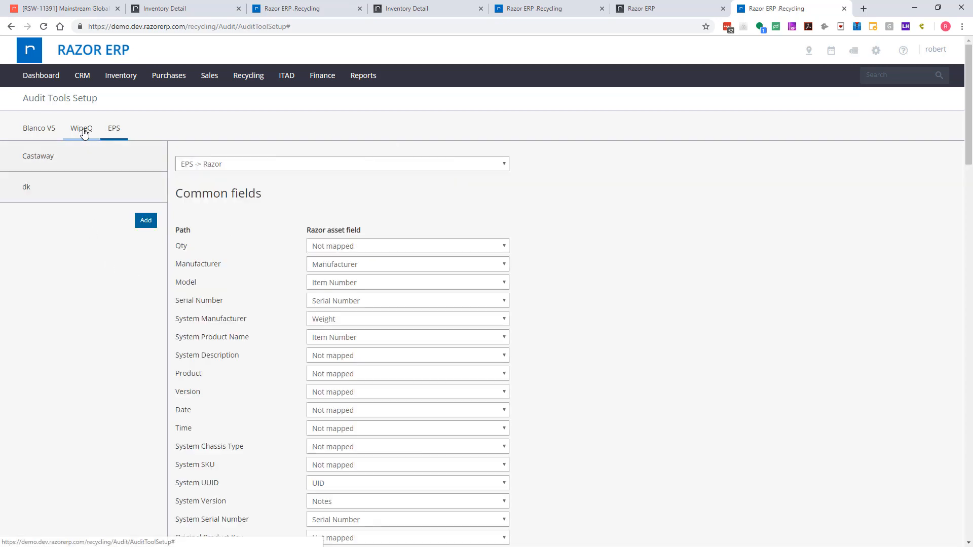
{"action": "left_click", "coordinate": [83, 131]}
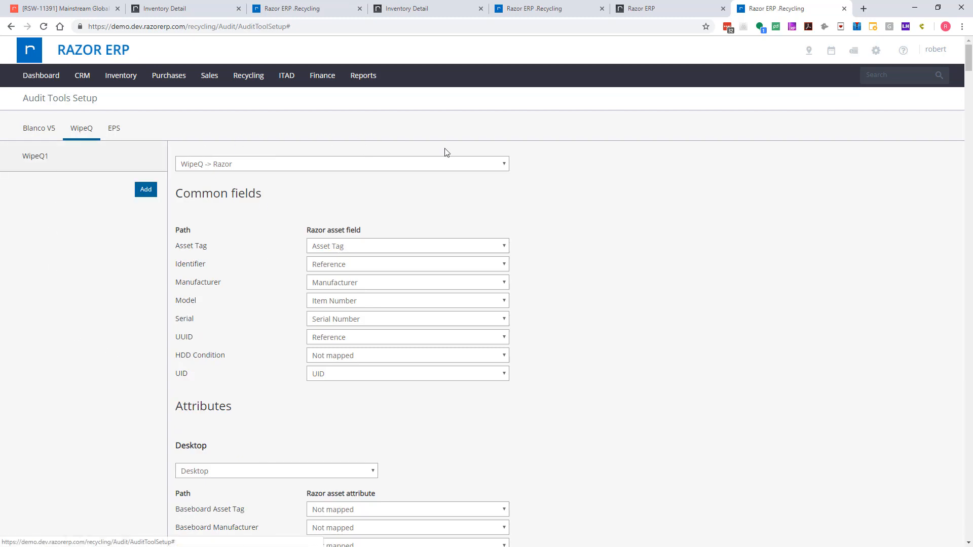
- Examine the WipeQ mapping's direction choices and the WipeQ -> Razor common field and Desktop attribute mappings
{"action": "left_click", "coordinate": [190, 168]}
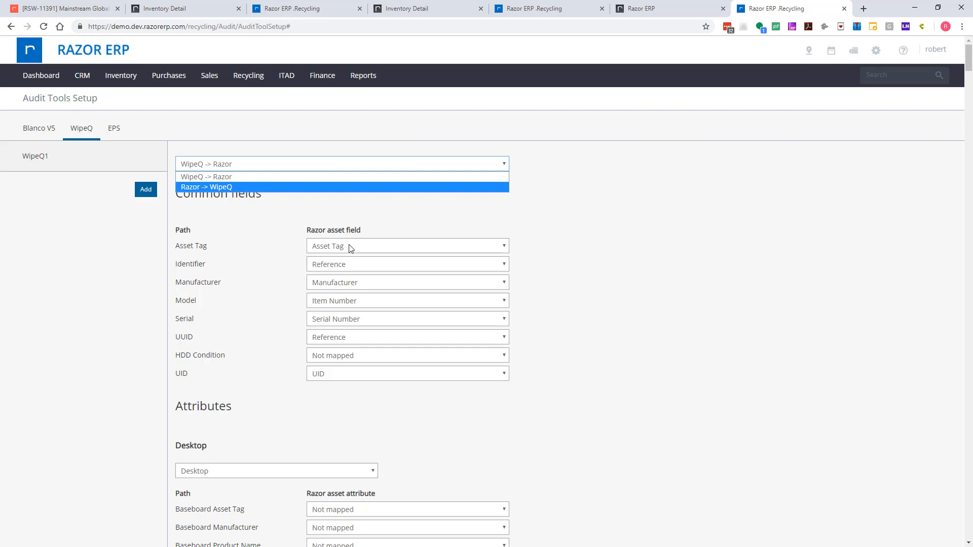
{"action": "left_click", "coordinate": [334, 215]}
{"action": "left_click", "coordinate": [229, 165]}
{"action": "left_click", "coordinate": [264, 142]}
{"action": "scroll", "coordinate": [537, 286], "scroll_direction": "down", "scroll_amount": 6}
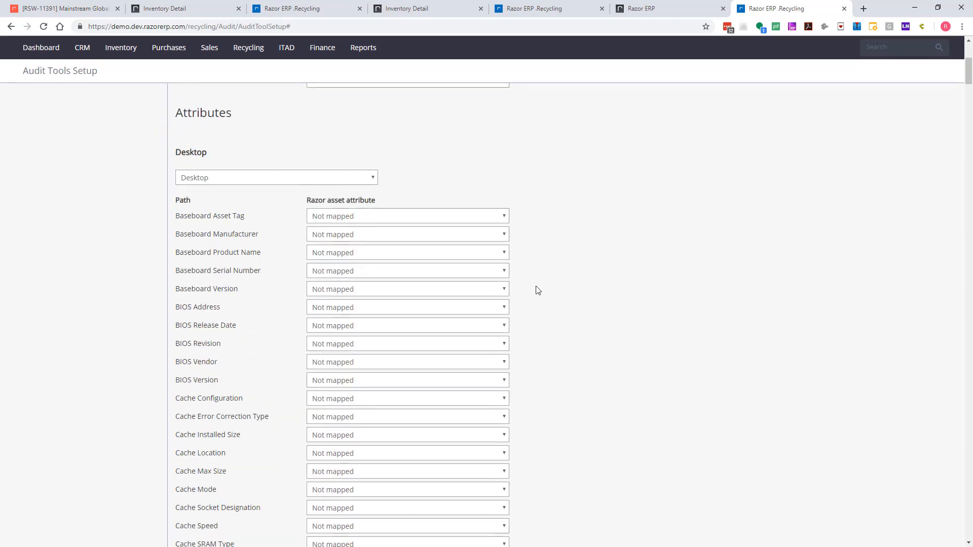
{"action": "scroll", "coordinate": [538, 290], "scroll_direction": "down", "scroll_amount": 8}
{"action": "scroll", "coordinate": [202, 306], "scroll_direction": "down", "scroll_amount": 4}
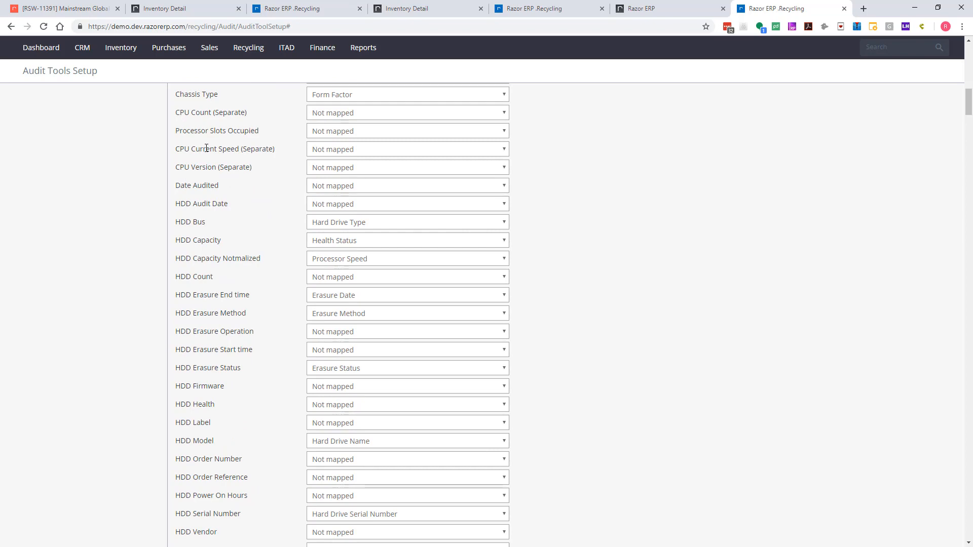
{"action": "mouse_move", "coordinate": [206, 148]}
{"action": "left_mouse_down"}
{"action": "mouse_move", "coordinate": [219, 165]}
{"action": "mouse_move", "coordinate": [196, 208]}
{"action": "mouse_move", "coordinate": [227, 216]}
{"action": "mouse_move", "coordinate": [198, 223]}
{"action": "left_mouse_up"}
{"action": "scroll", "coordinate": [197, 397], "scroll_direction": "up", "scroll_amount": 15}
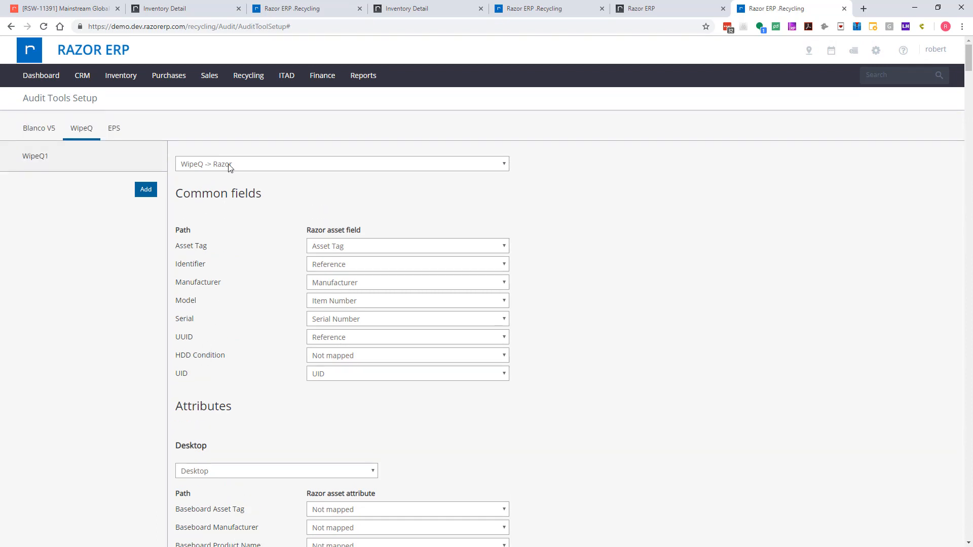
- Switch the mapping direction to Razor -> WipeQ and locate the Desktop attribute set
{"action": "left_click", "coordinate": [229, 166]}
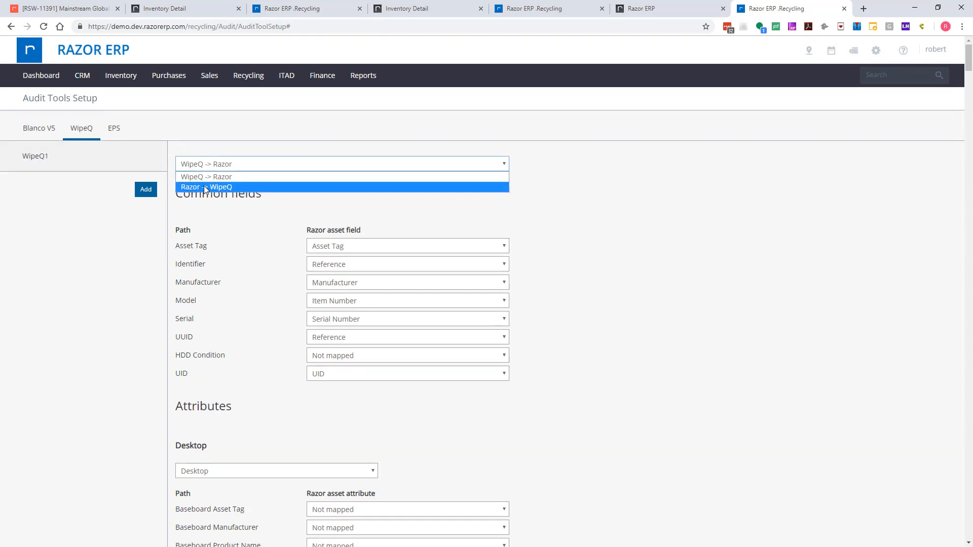
{"action": "left_click", "coordinate": [206, 187]}
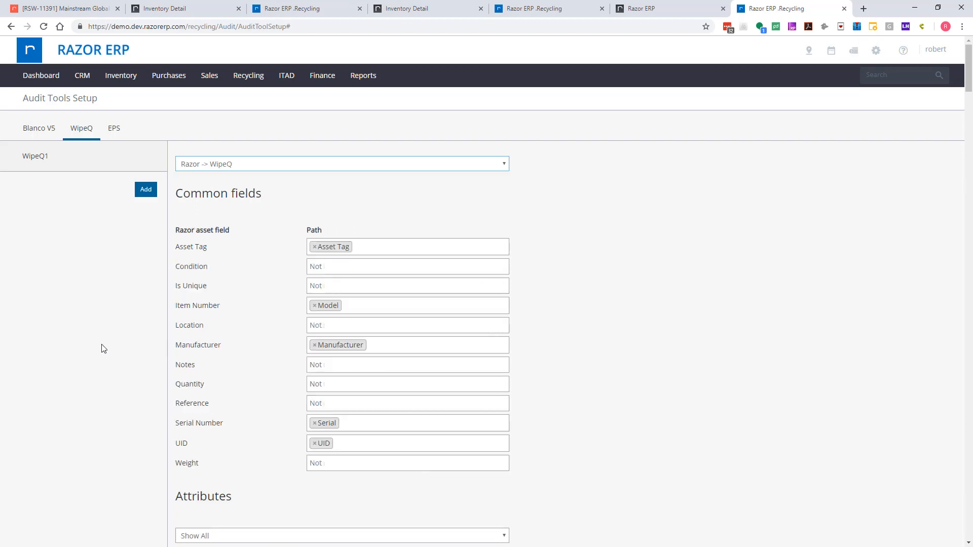
{"action": "scroll", "coordinate": [102, 349], "scroll_direction": "down", "scroll_amount": 10}
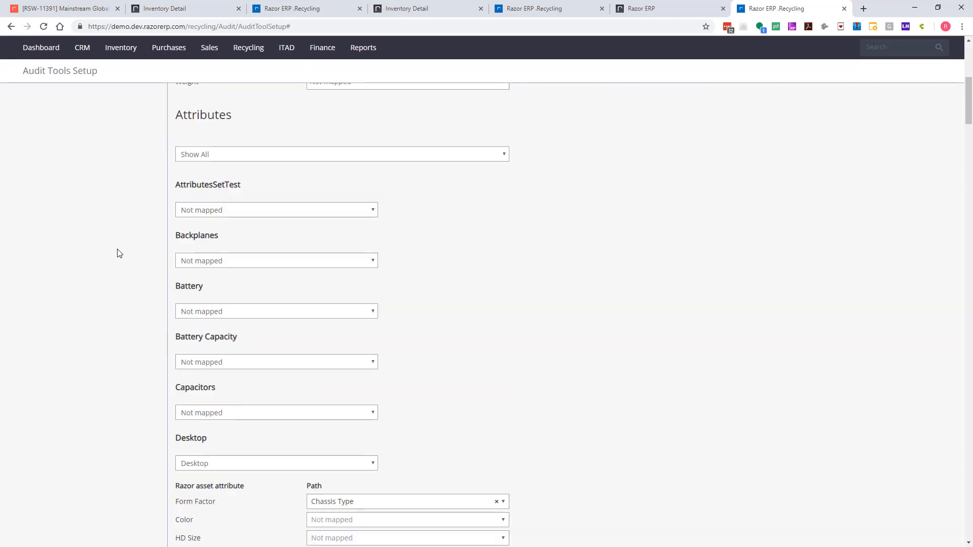
{"action": "scroll", "coordinate": [117, 250], "scroll_direction": "down", "scroll_amount": 4}
{"action": "scroll", "coordinate": [195, 243], "scroll_direction": "up", "scroll_amount": 3}
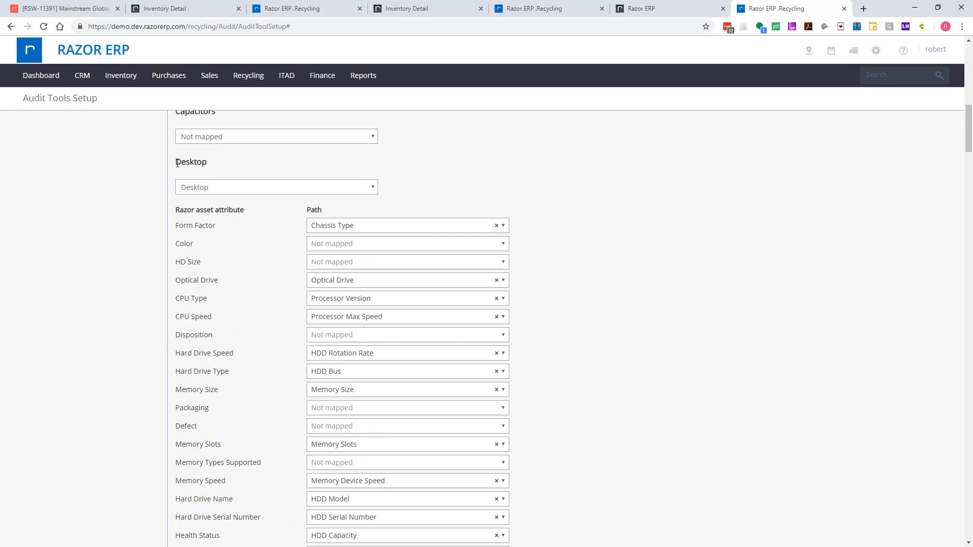
- Examine which WipeQ paths the Desktop attributes are mapped to, from Form Factor through Current Grade
{"action": "left_click_drag", "start_coordinate": [175, 159], "coordinate": [218, 168]}
{"action": "scroll", "coordinate": [212, 277], "scroll_direction": "down", "scroll_amount": 10}
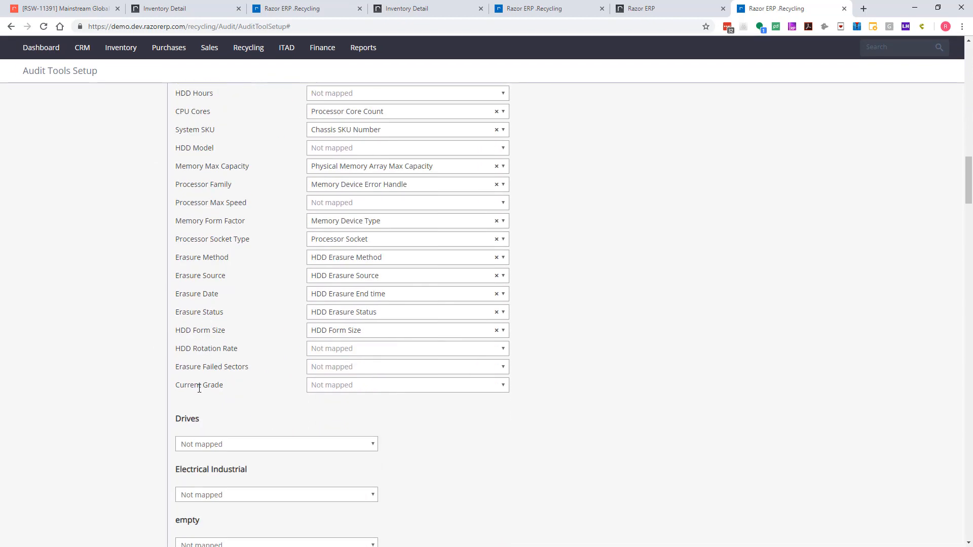
{"action": "scroll", "coordinate": [199, 388], "scroll_direction": "up", "scroll_amount": 7}
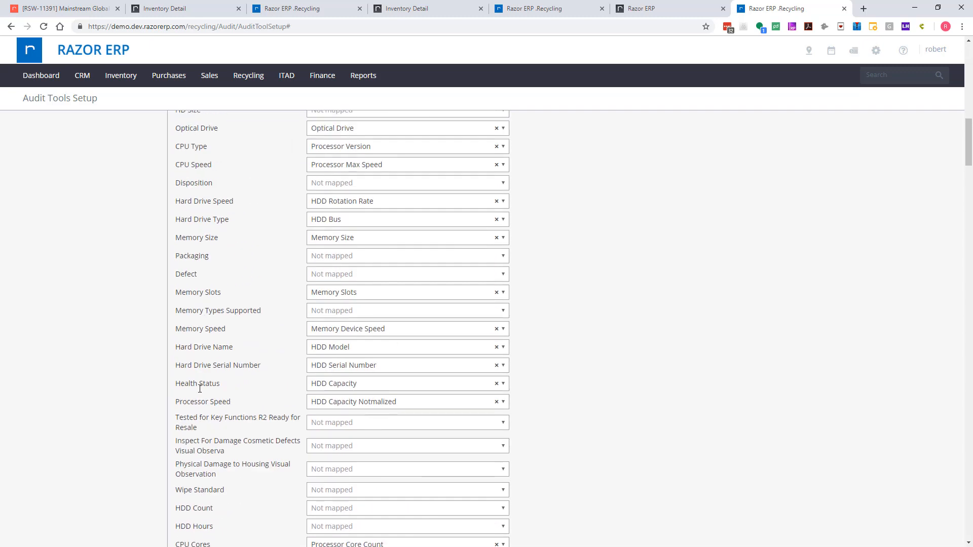
{"action": "scroll", "coordinate": [201, 392], "scroll_direction": "up", "scroll_amount": 3}
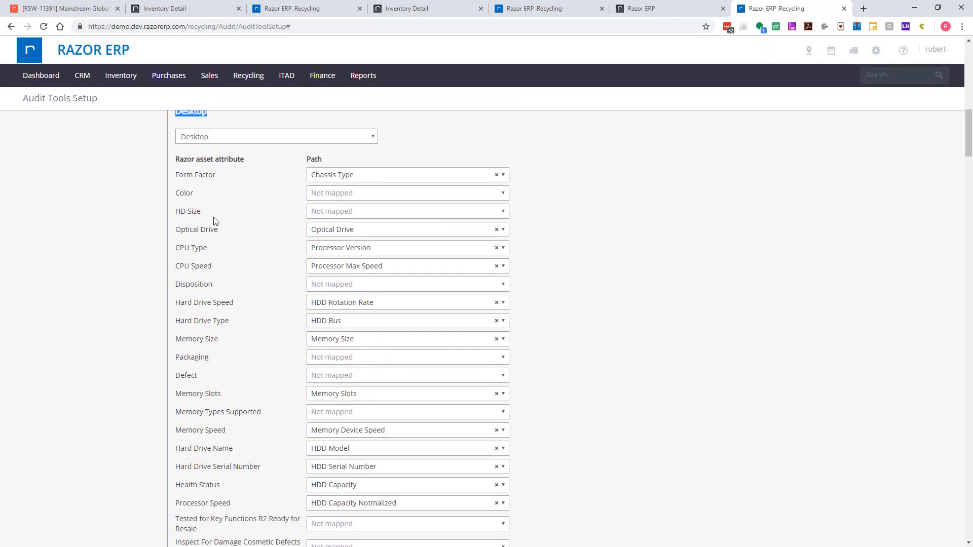
{"action": "scroll", "coordinate": [282, 330], "scroll_direction": "down", "scroll_amount": 2}
{"action": "scroll", "coordinate": [283, 333], "scroll_direction": "up", "scroll_amount": 3}
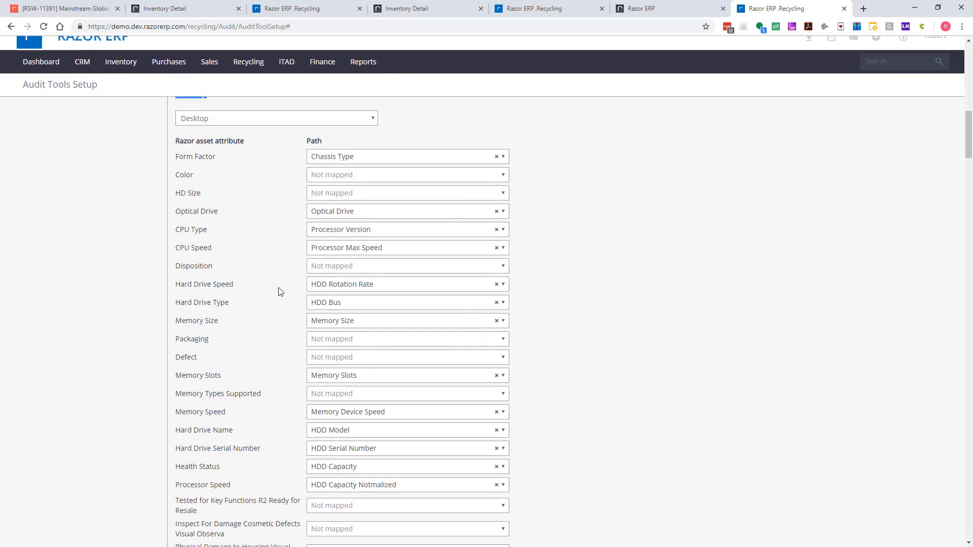
{"action": "left_click", "coordinate": [167, 163]}
{"action": "left_click_drag", "start_coordinate": [186, 162], "coordinate": [215, 162]}
{"action": "left_click", "coordinate": [222, 157]}
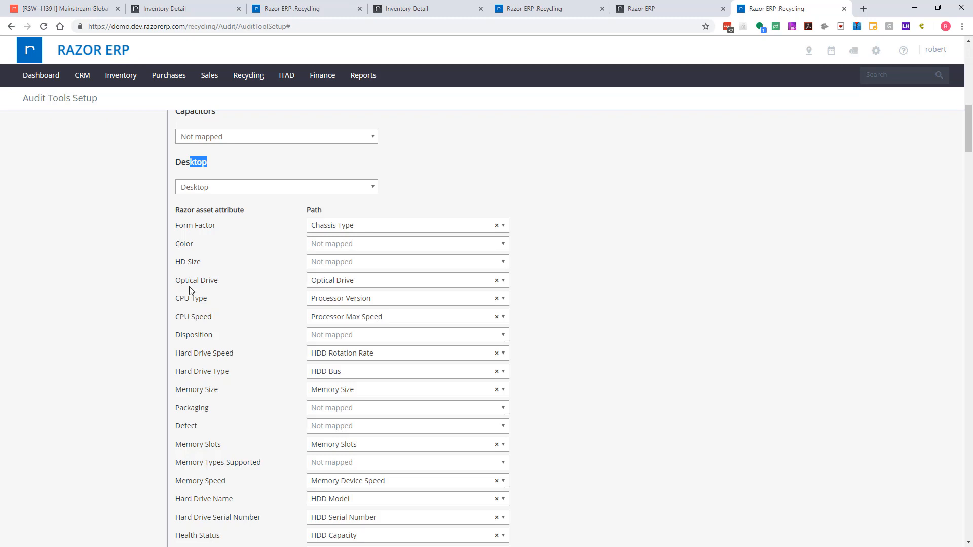
- Map the Desktop attribute HD Size to the HDD Capacity path
{"action": "left_click", "coordinate": [379, 263]}
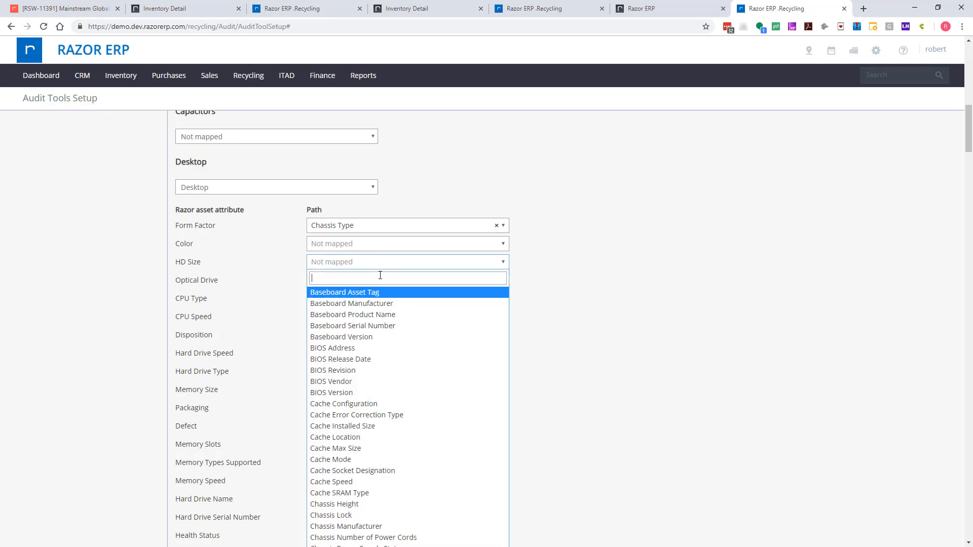
{"action": "type", "text": "cap"}
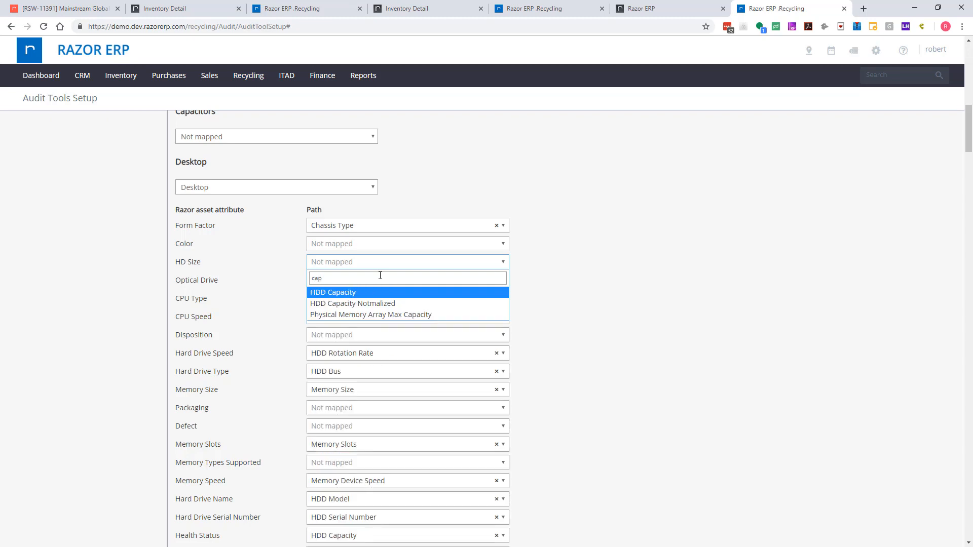
{"action": "left_click", "coordinate": [328, 296]}
- Review the Desktop mappings from Memory Speed to CPU Cores, including the paths available for Memory Speed
{"action": "scroll", "coordinate": [104, 344], "scroll_direction": "down", "scroll_amount": 3}
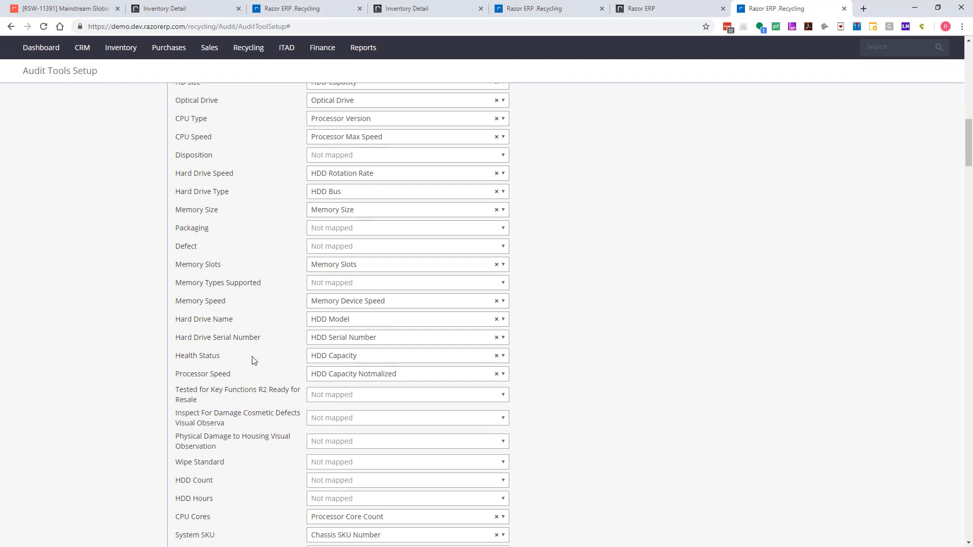
{"action": "scroll", "coordinate": [254, 360], "scroll_direction": "down", "scroll_amount": 1}
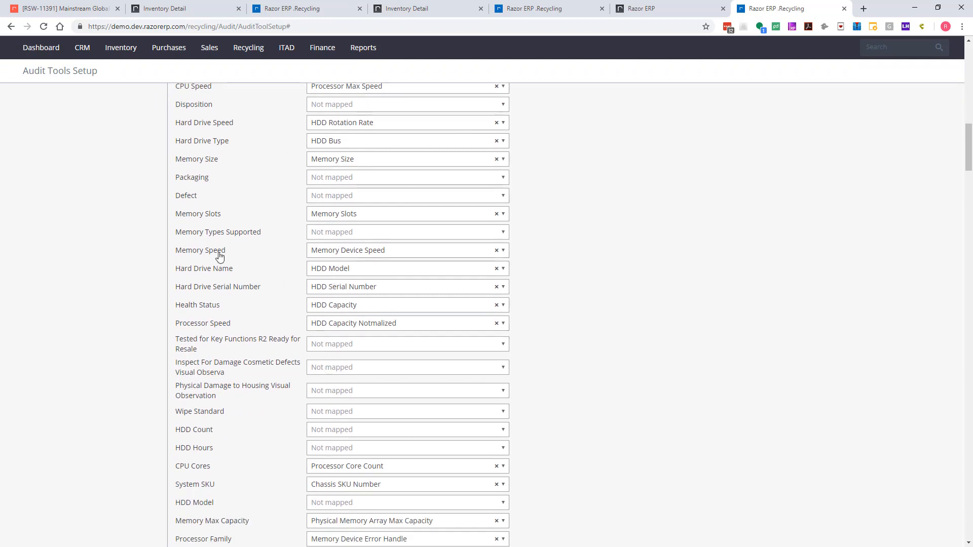
{"action": "left_click", "coordinate": [348, 255]}
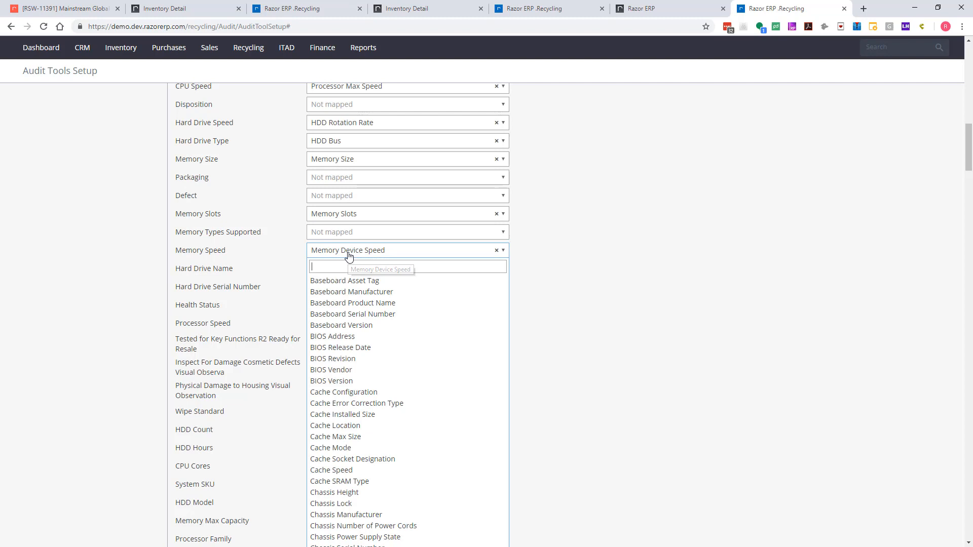
{"action": "left_click", "coordinate": [559, 251]}
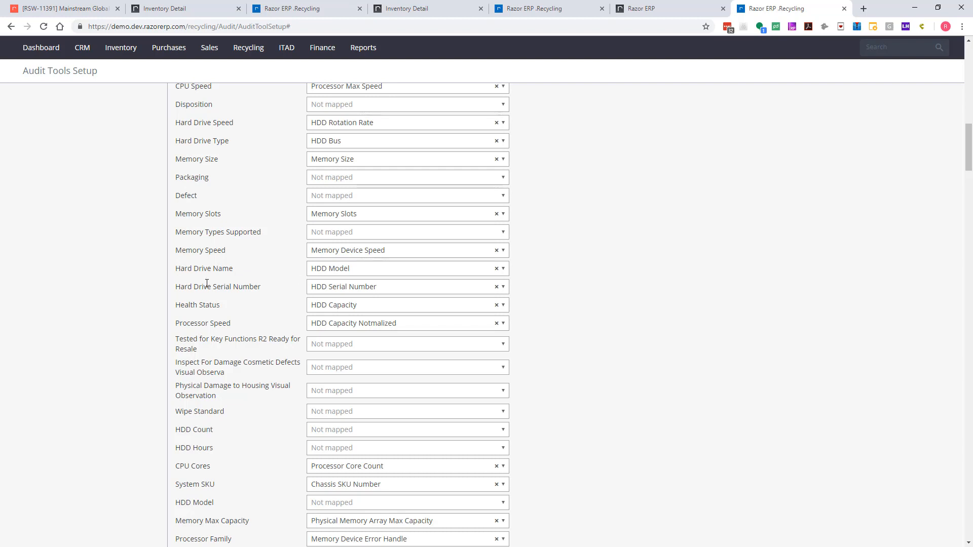
{"action": "scroll", "coordinate": [213, 283], "scroll_direction": "down", "scroll_amount": 2}
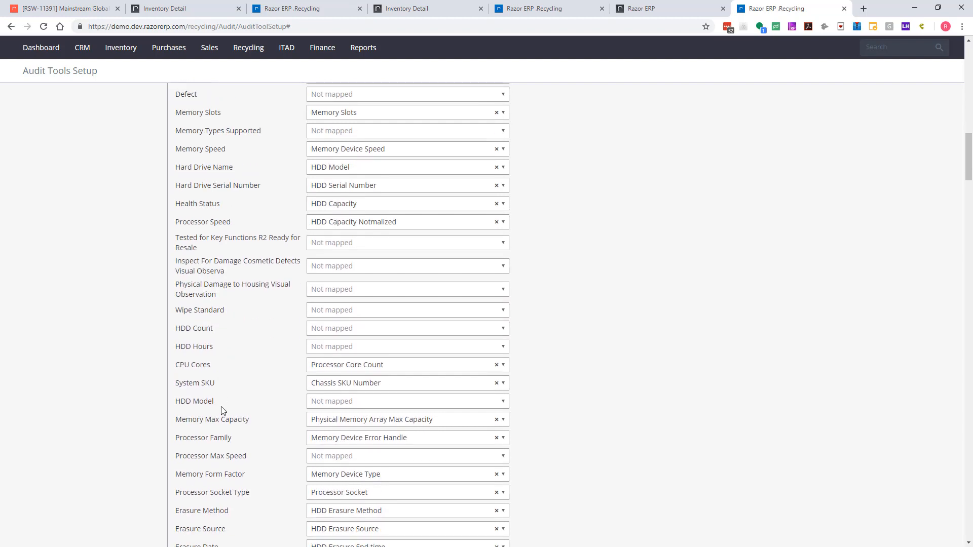
{"action": "scroll", "coordinate": [221, 411], "scroll_direction": "down", "scroll_amount": 1}
{"action": "left_click_drag", "start_coordinate": [180, 314], "coordinate": [218, 317]}
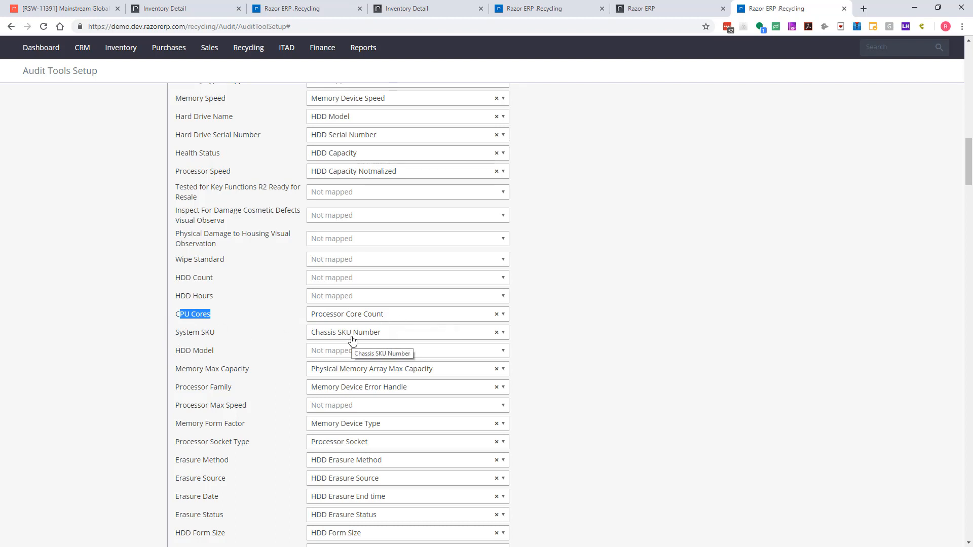
- Map the Desktop attribute Processor Max Speed to the Processor Max Speed path
{"action": "scroll", "coordinate": [219, 384], "scroll_direction": "down", "scroll_amount": 1}
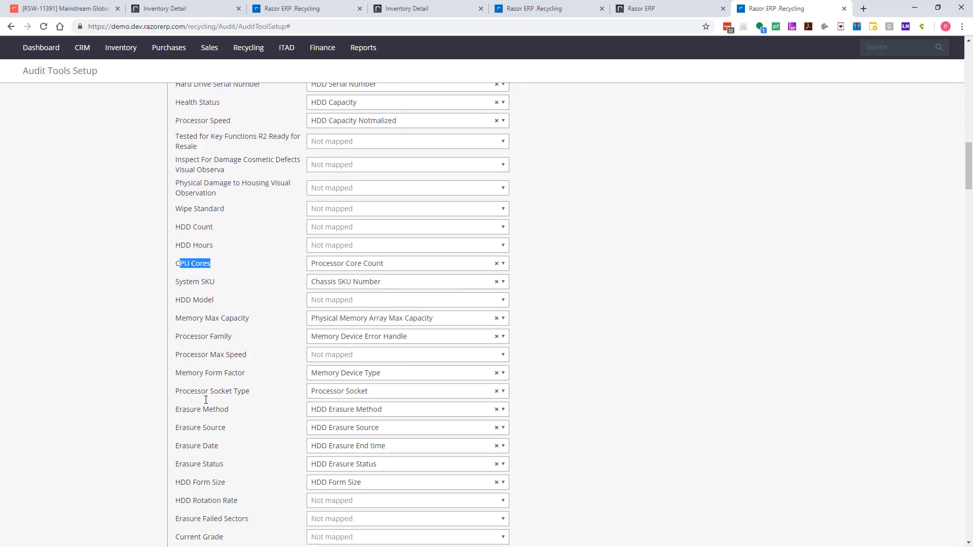
{"action": "scroll", "coordinate": [206, 400], "scroll_direction": "down", "scroll_amount": 1}
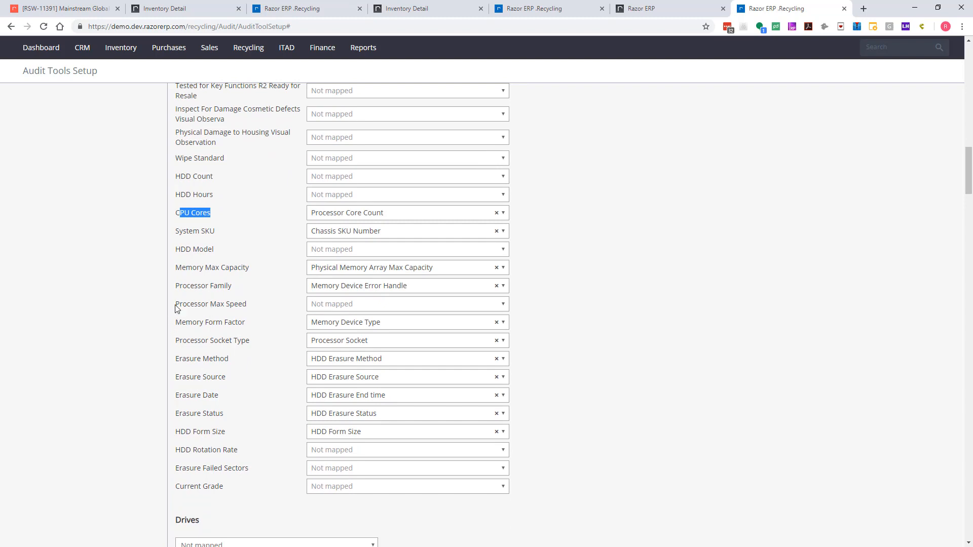
{"action": "left_click", "coordinate": [347, 305]}
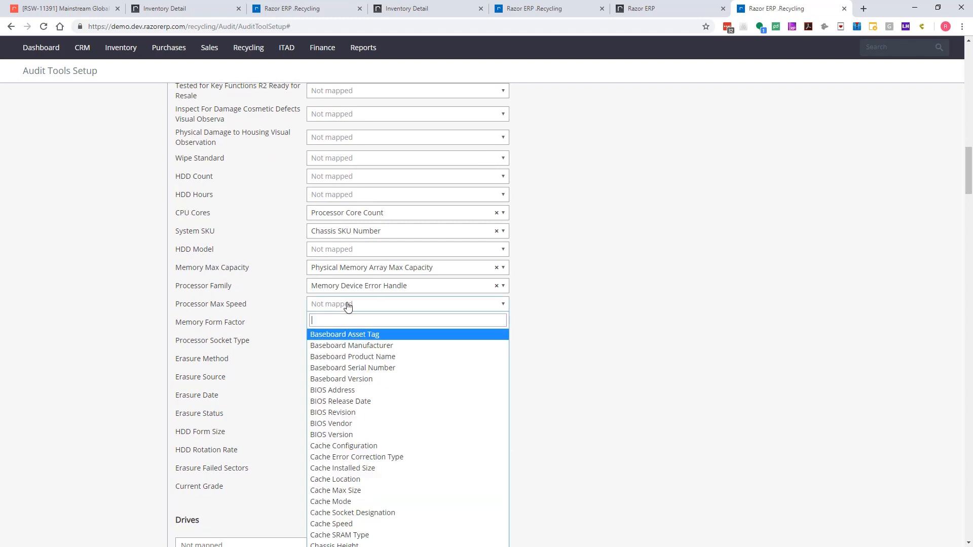
{"action": "type", "text": "max"}
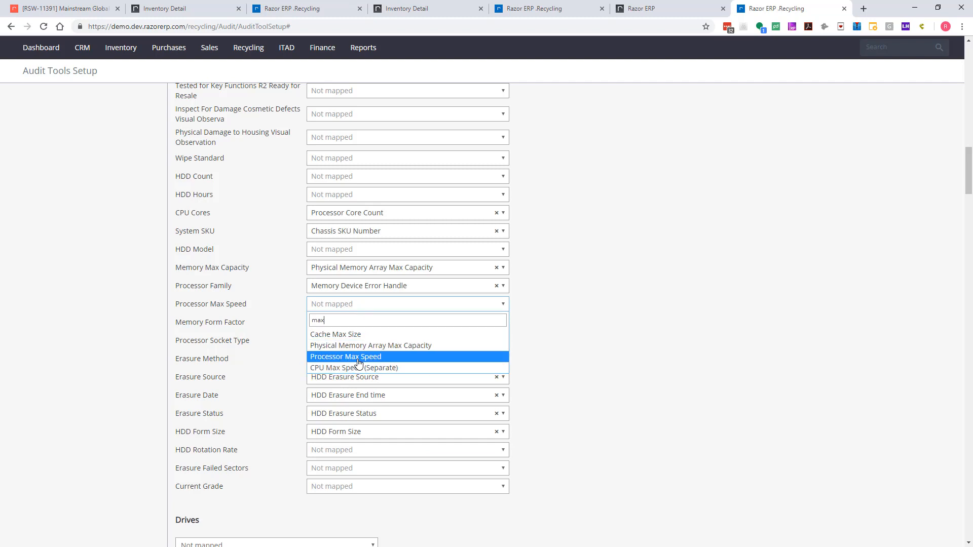
{"action": "left_click", "coordinate": [444, 355]}
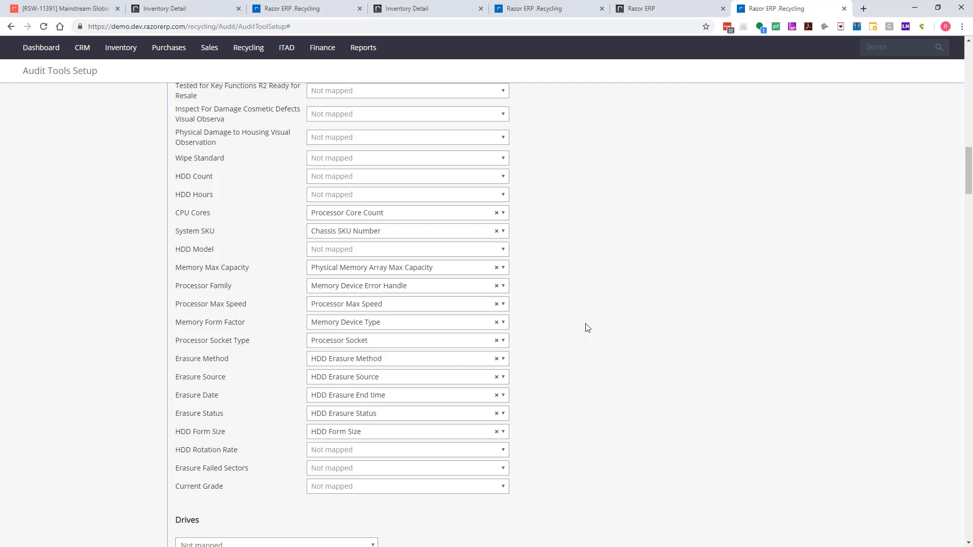
- Map the Hard Drive attribute Capacity to the HDD Capacity Notmalized path
{"action": "scroll", "coordinate": [587, 328], "scroll_direction": "down", "scroll_amount": 10}
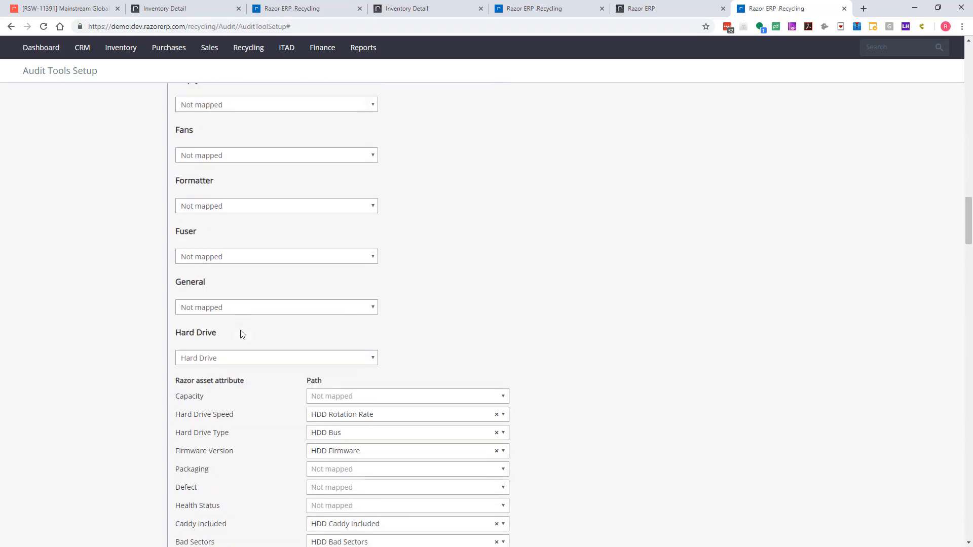
{"action": "scroll", "coordinate": [241, 334], "scroll_direction": "down", "scroll_amount": 3}
{"action": "scroll", "coordinate": [233, 248], "scroll_direction": "down", "scroll_amount": 1}
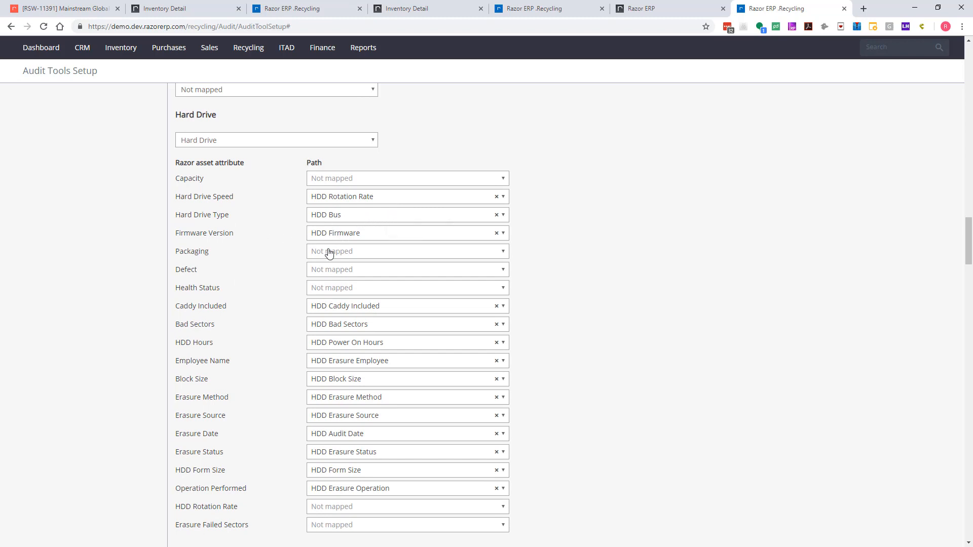
{"action": "scroll", "coordinate": [246, 335], "scroll_direction": "down", "scroll_amount": 1}
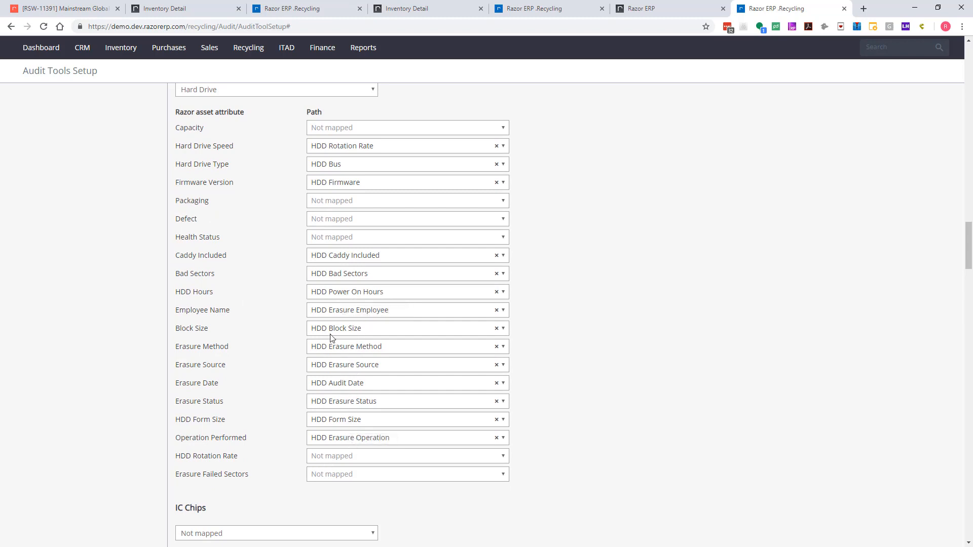
{"action": "left_click", "coordinate": [340, 133]}
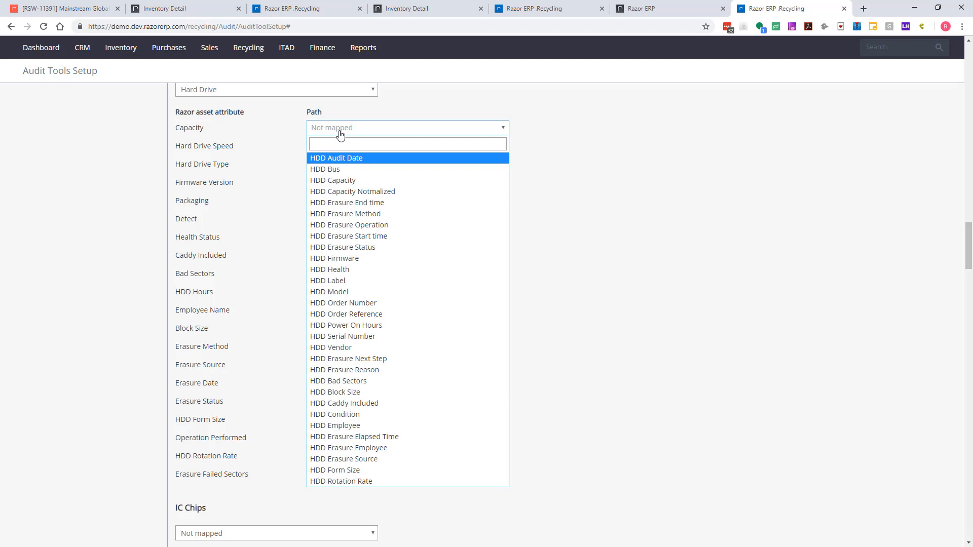
{"action": "left_click", "coordinate": [350, 191]}
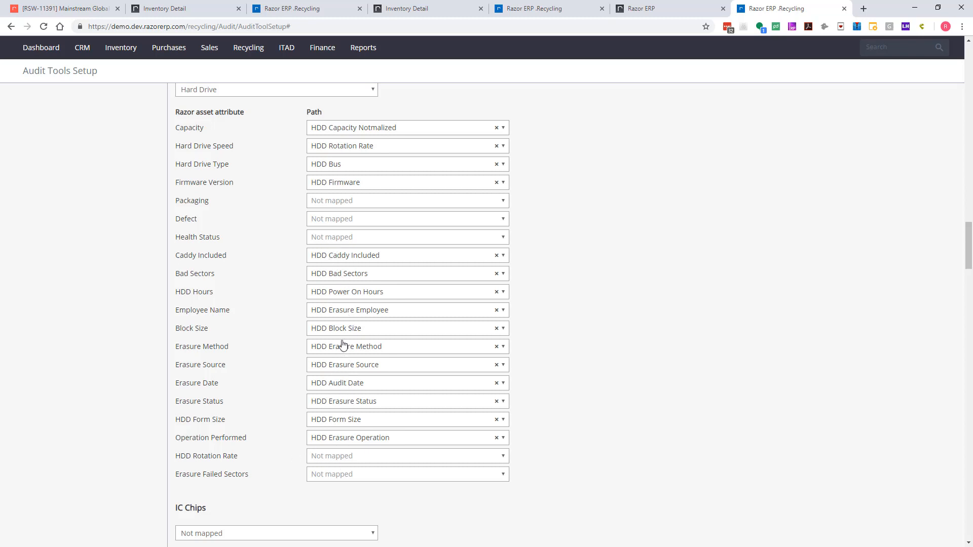
- Map the Hard Drive attribute HDD Rotation Rate to the HDD Rotation Rate path
{"action": "left_click", "coordinate": [356, 459]}
{"action": "left_click", "coordinate": [356, 458]}
{"action": "left_click", "coordinate": [356, 459]}
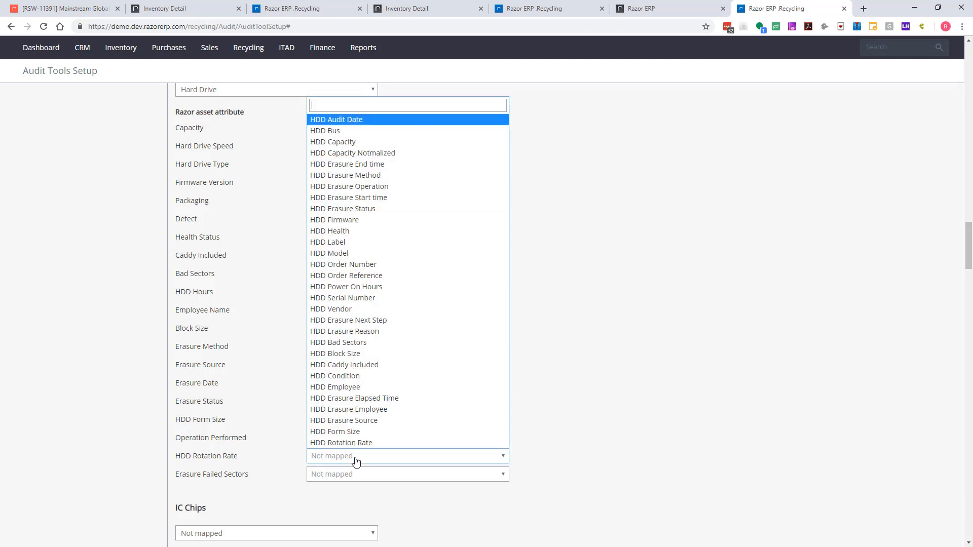
{"action": "type", "text": "rot"}
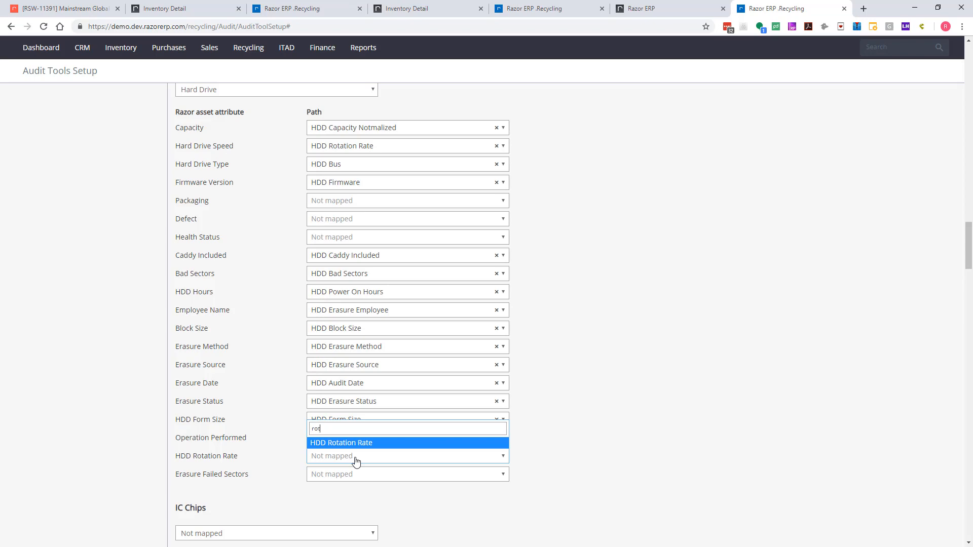
{"action": "left_click", "coordinate": [349, 443]}
- Save the audit tool mapping
{"action": "scroll", "coordinate": [536, 466], "scroll_direction": "down", "scroll_amount": 2}
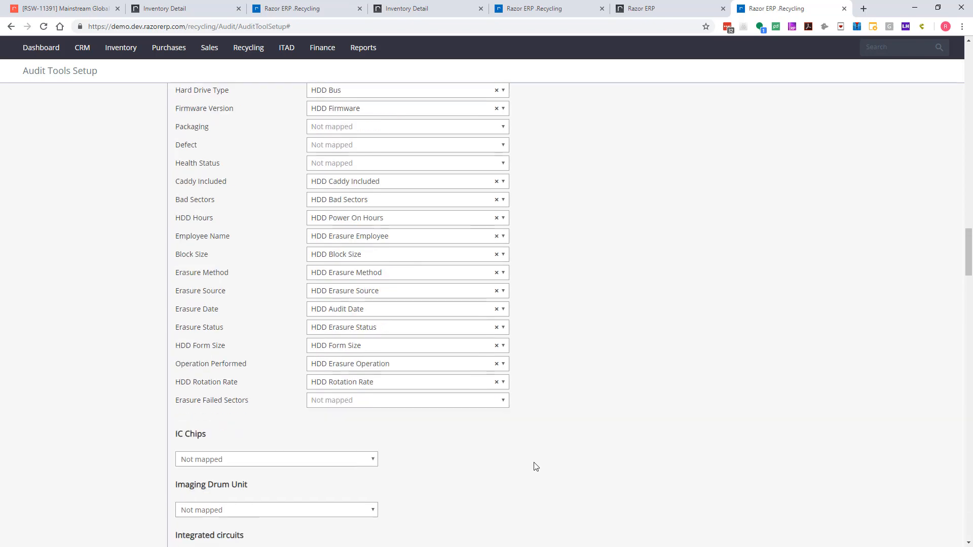
{"action": "scroll", "coordinate": [536, 466], "scroll_direction": "down", "scroll_amount": 15}
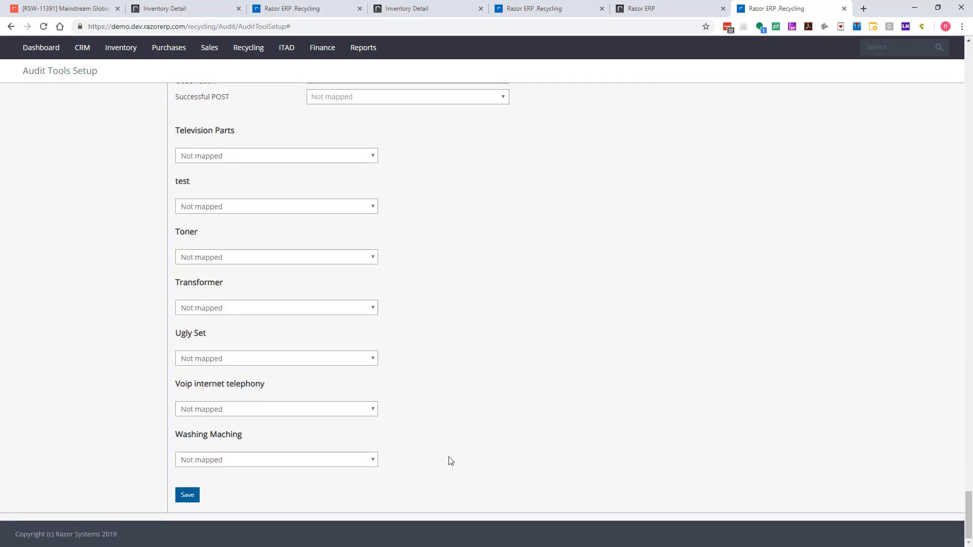
{"action": "left_click", "coordinate": [187, 496]}
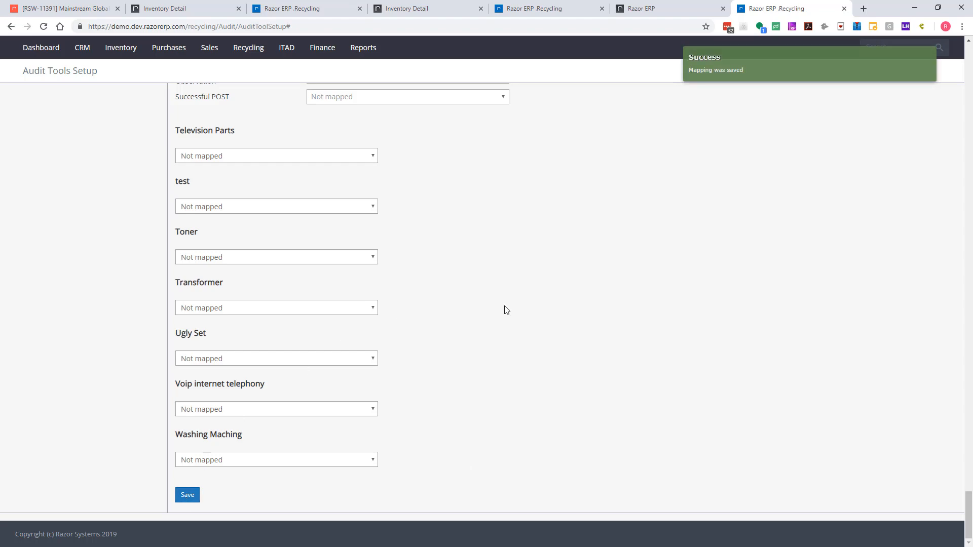
- Return to the open Audit Order, dismiss the offer to add a new model, and clear the asset entry form
{"action": "left_click", "coordinate": [689, 9]}
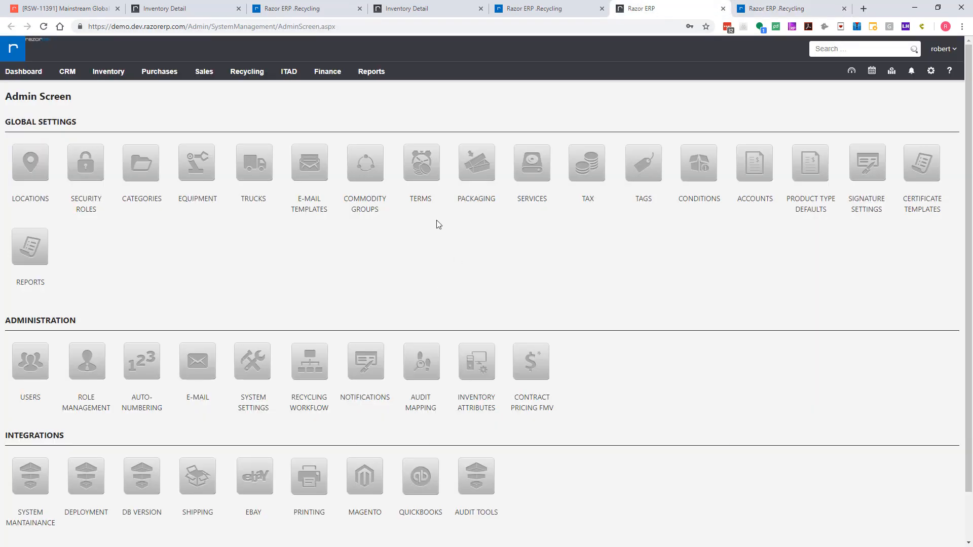
{"action": "left_click", "coordinate": [558, 8]}
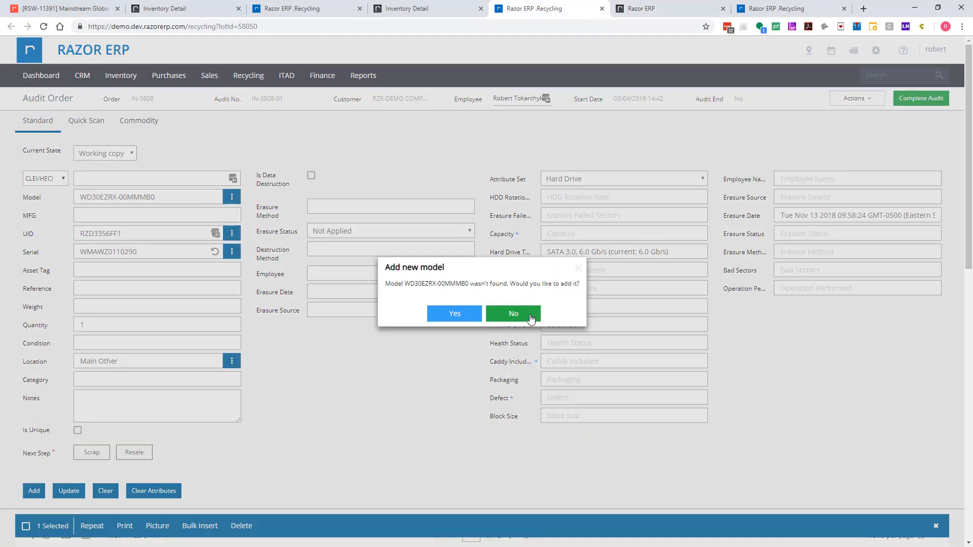
{"action": "left_click", "coordinate": [578, 268]}
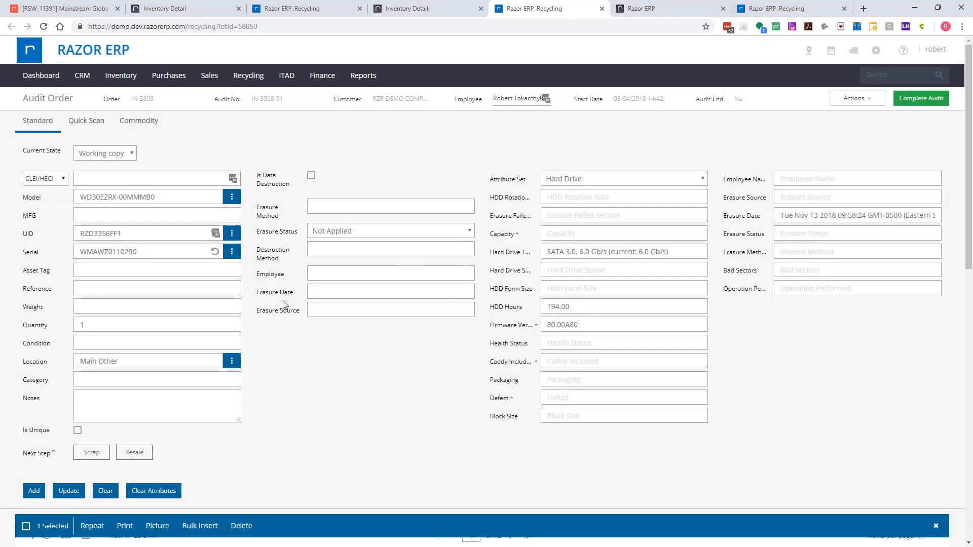
{"action": "left_click", "coordinate": [104, 491]}
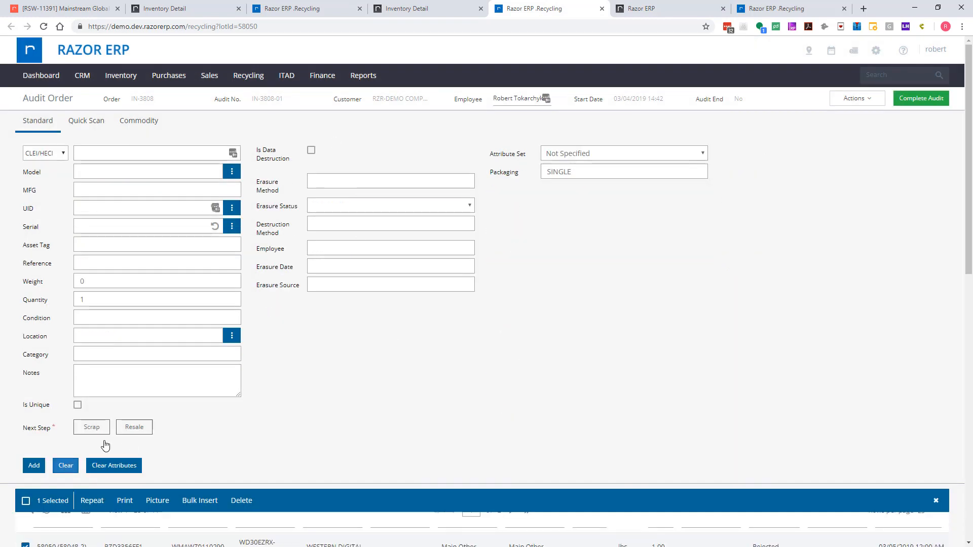
- Show the order summary and check the hard drive lot and its list of audited assets
{"action": "left_click", "coordinate": [859, 98]}
{"action": "left_click", "coordinate": [846, 128]}
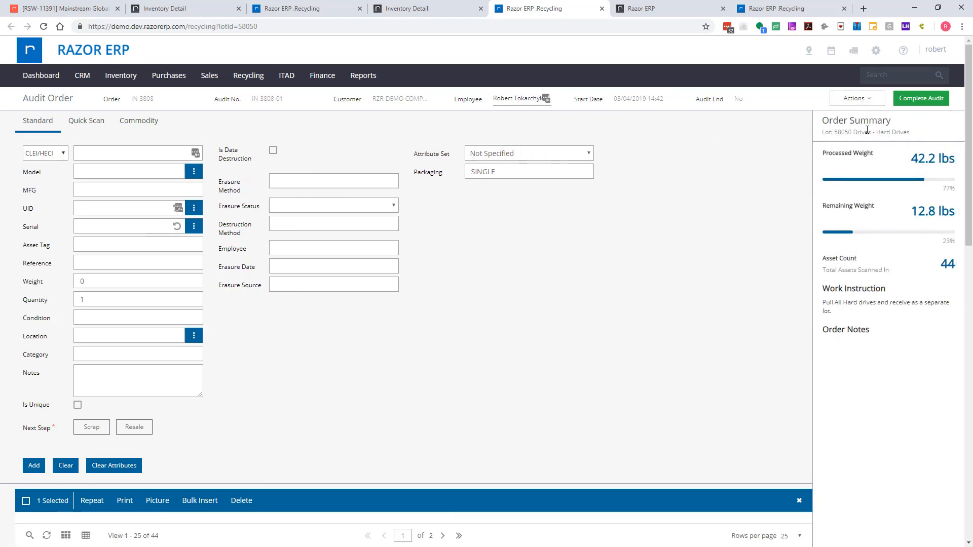
{"action": "left_click_drag", "start_coordinate": [834, 132], "coordinate": [865, 133]}
{"action": "left_click", "coordinate": [522, 322]}
{"action": "scroll", "coordinate": [389, 388], "scroll_direction": "down", "scroll_amount": 4}
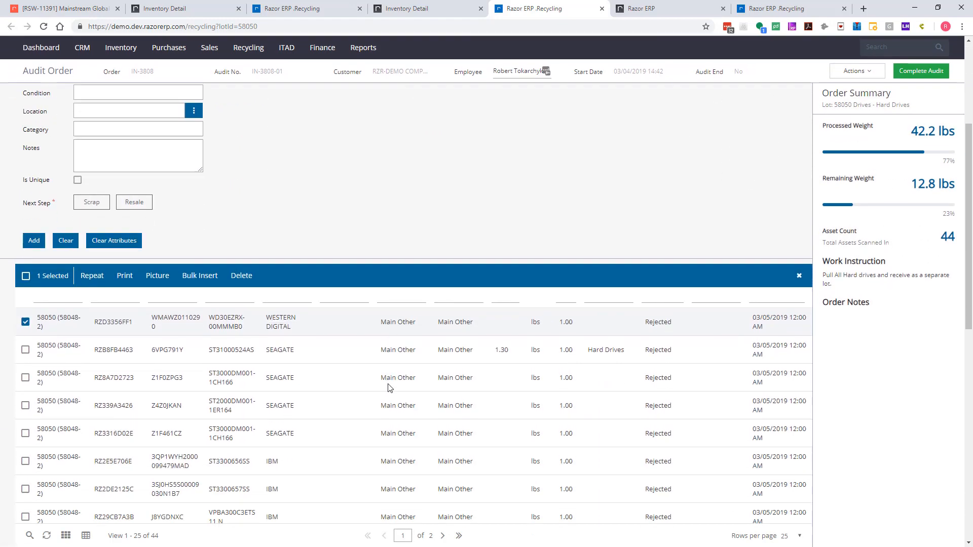
{"action": "scroll", "coordinate": [389, 392], "scroll_direction": "up", "scroll_amount": 4}
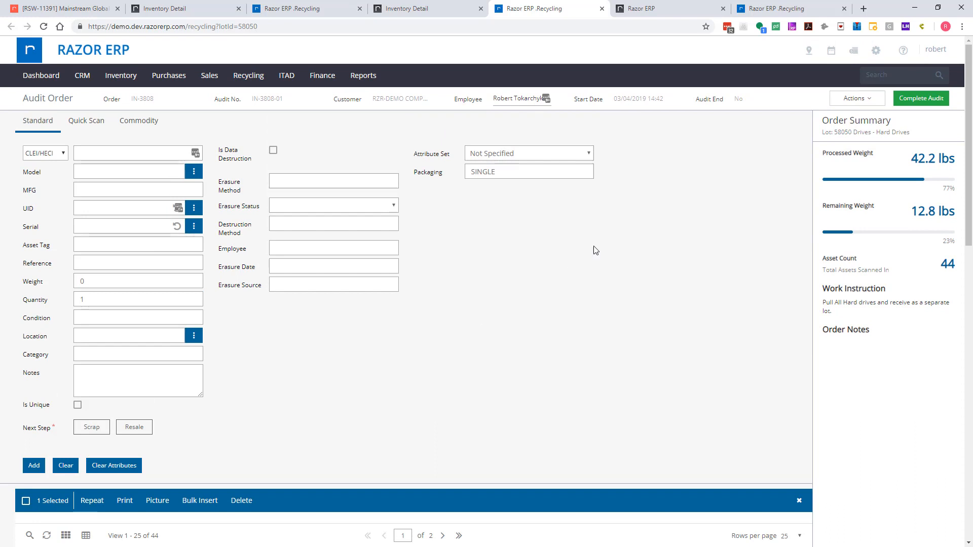
- Open the asset import for this audit order and deselect all assets marked there
{"action": "left_click", "coordinate": [857, 98]}
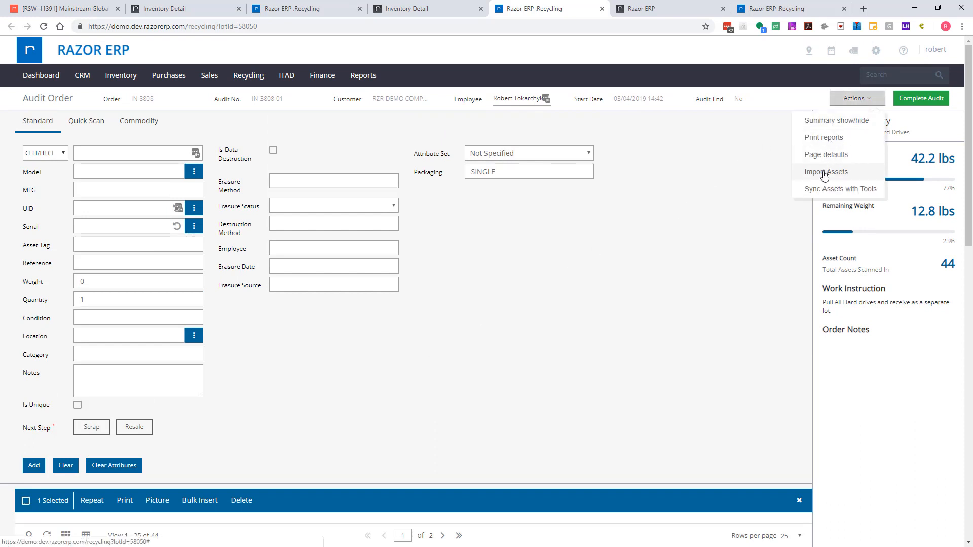
{"action": "left_click", "coordinate": [825, 173]}
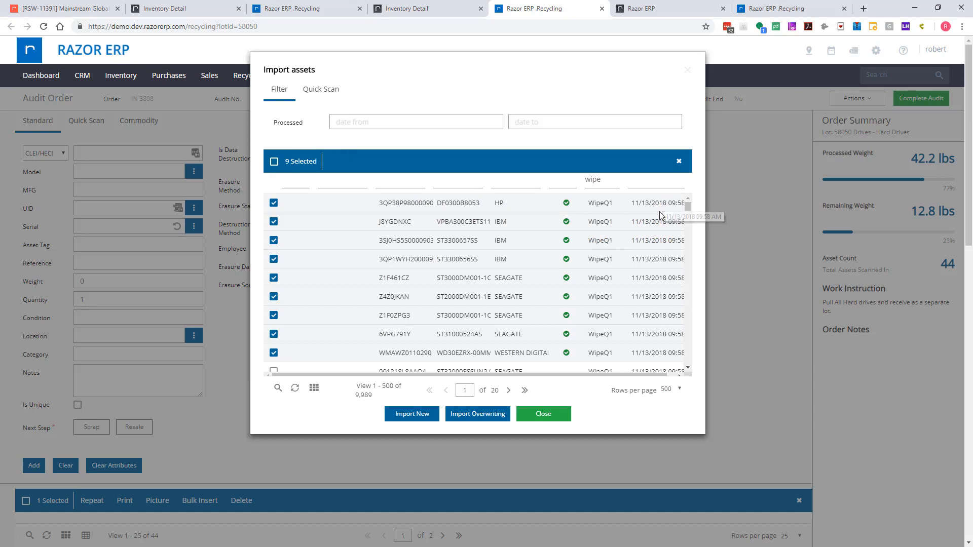
{"action": "left_click", "coordinate": [679, 165]}
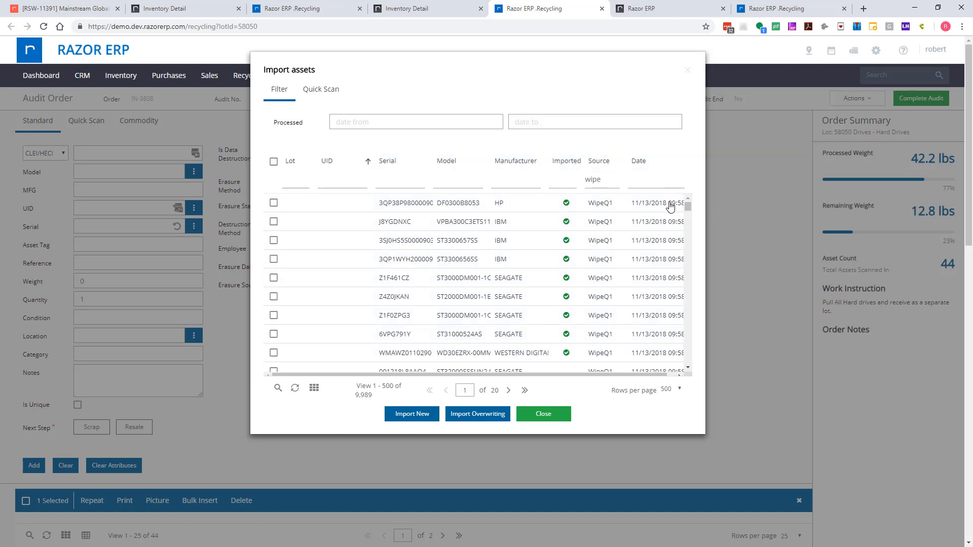
- Select the first six WipeQ1 drives not yet imported, from serial 001218L8AAQ4 through WCAV9R119066
{"action": "scroll", "coordinate": [542, 311], "scroll_direction": "down", "scroll_amount": 2}
{"action": "scroll", "coordinate": [543, 310], "scroll_direction": "down", "scroll_amount": 1}
{"action": "scroll", "coordinate": [552, 264], "scroll_direction": "up", "scroll_amount": 4}
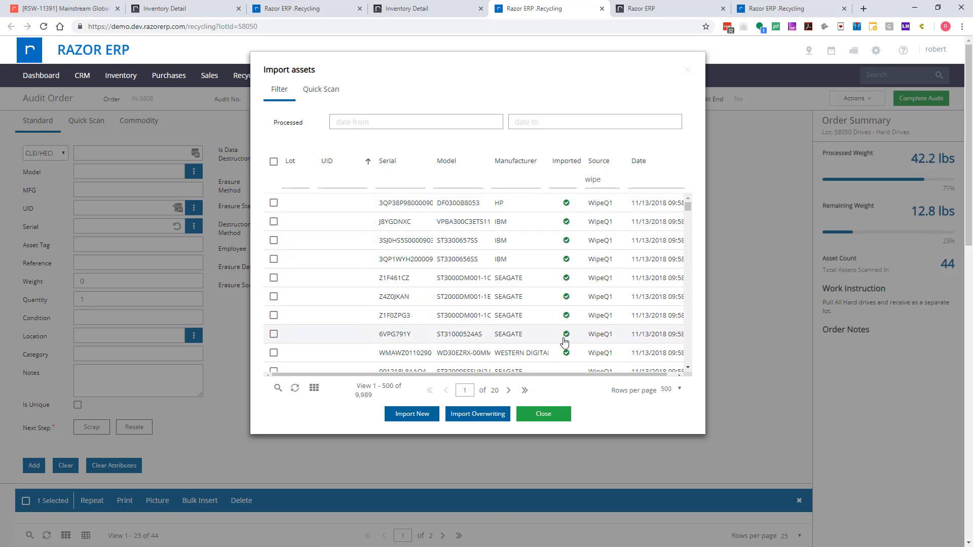
{"action": "scroll", "coordinate": [565, 346], "scroll_direction": "down", "scroll_amount": 2}
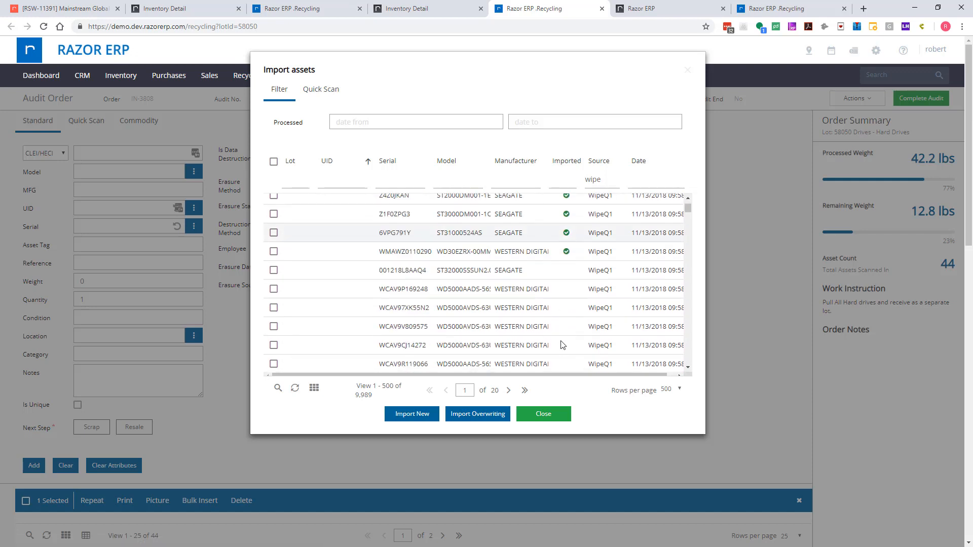
{"action": "scroll", "coordinate": [561, 345], "scroll_direction": "down", "scroll_amount": 1}
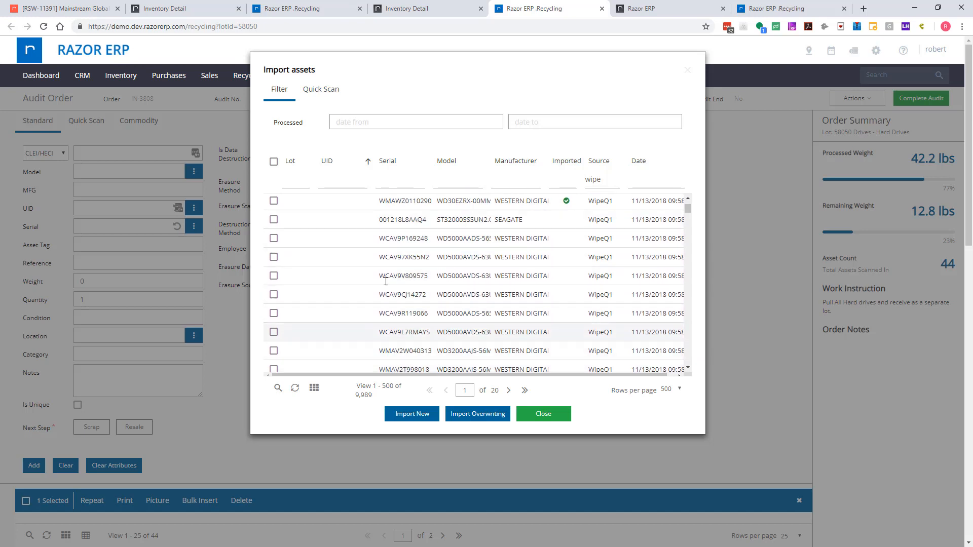
{"action": "left_click", "coordinate": [273, 219]}
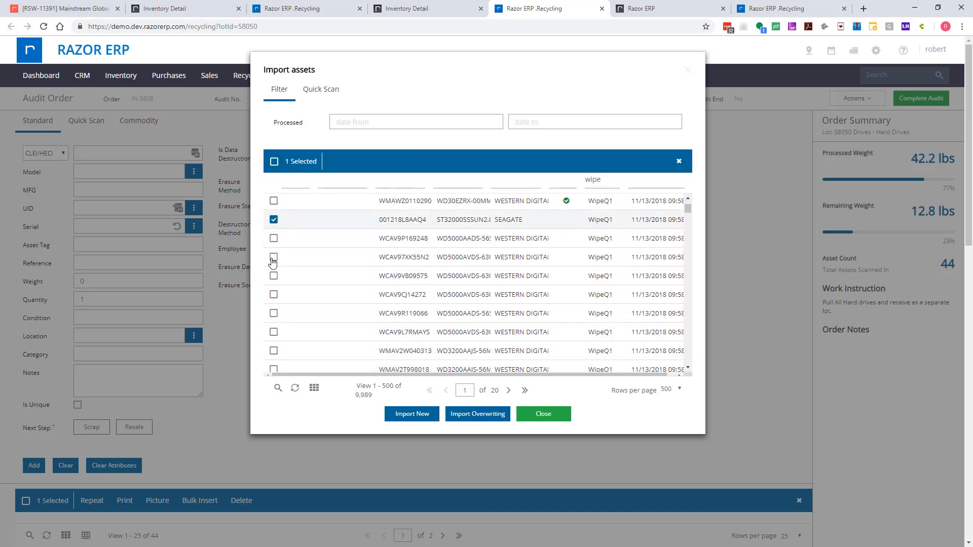
{"action": "left_click", "coordinate": [274, 257], "text": "shift"}
{"action": "left_click", "coordinate": [274, 275]}
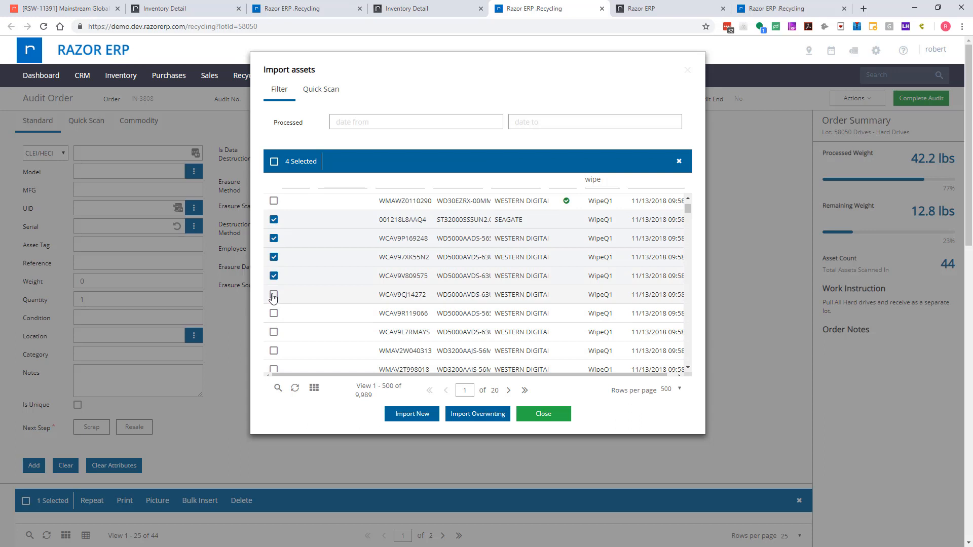
{"action": "left_click", "coordinate": [274, 314], "text": "shift"}
- Add drives WCAV9L7RMAYS and WMAV2W040313 to the selection and import all selected drives as new assets
{"action": "scroll", "coordinate": [322, 234], "scroll_direction": "up", "scroll_amount": 3}
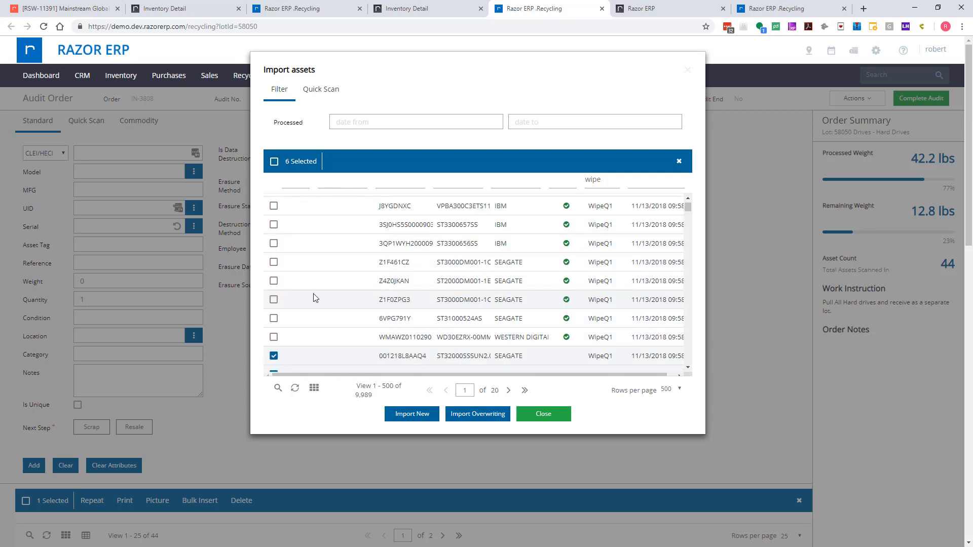
{"action": "scroll", "coordinate": [314, 298], "scroll_direction": "down", "scroll_amount": 3}
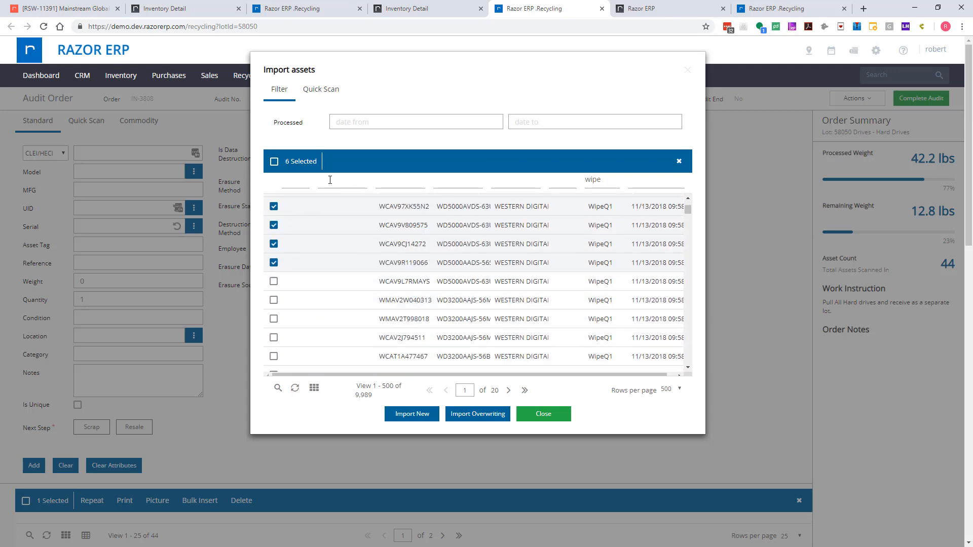
{"action": "left_click", "coordinate": [280, 280]}
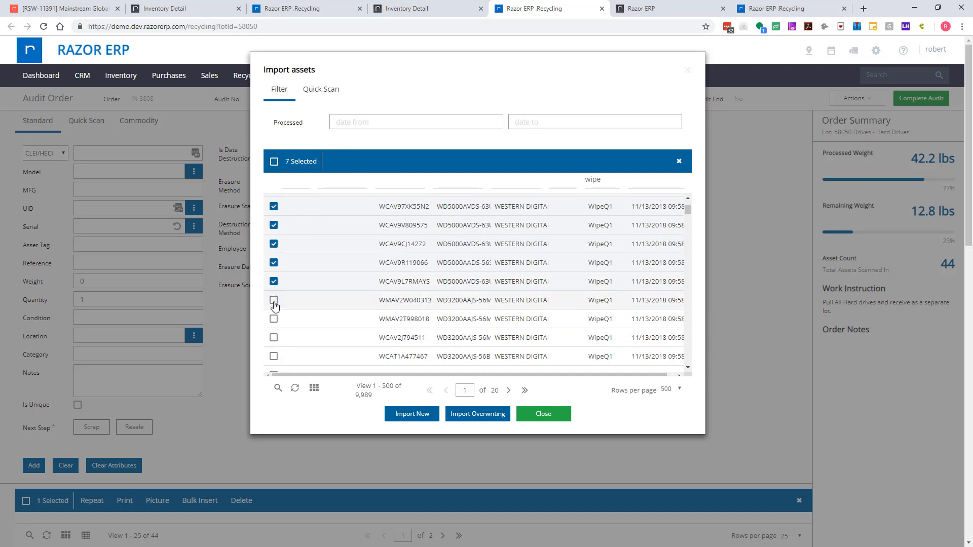
{"action": "left_click", "coordinate": [409, 414]}
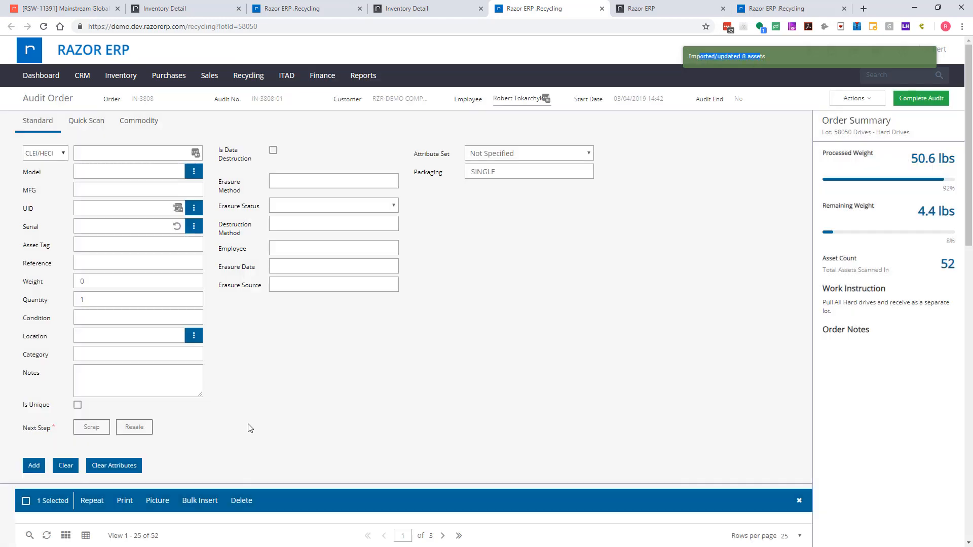
- Open the imported Western Digital drive with serial WCAV9L7RMAYS and review its imported attributes
{"action": "scroll", "coordinate": [277, 354], "scroll_direction": "down", "scroll_amount": 4}
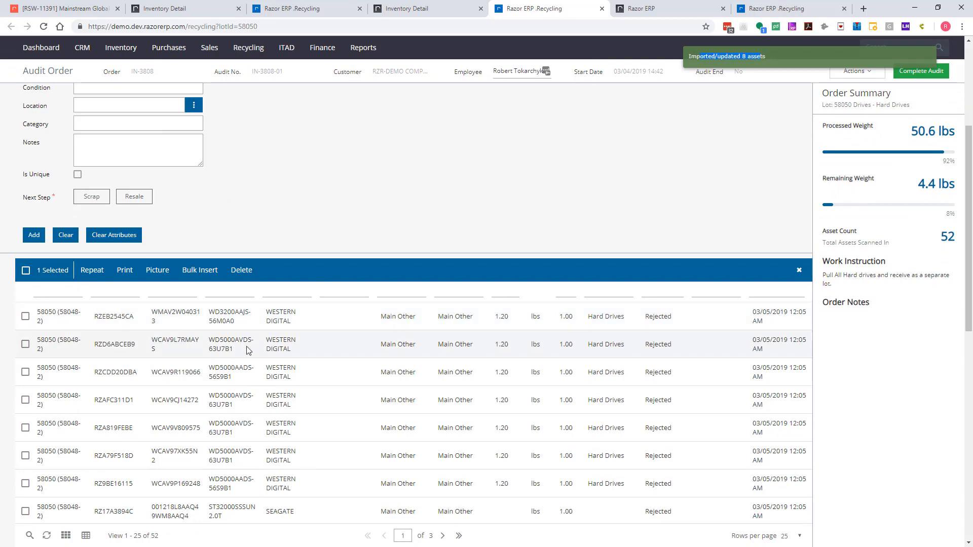
{"action": "left_click", "coordinate": [248, 350]}
{"action": "scroll", "coordinate": [242, 378], "scroll_direction": "up", "scroll_amount": 5}
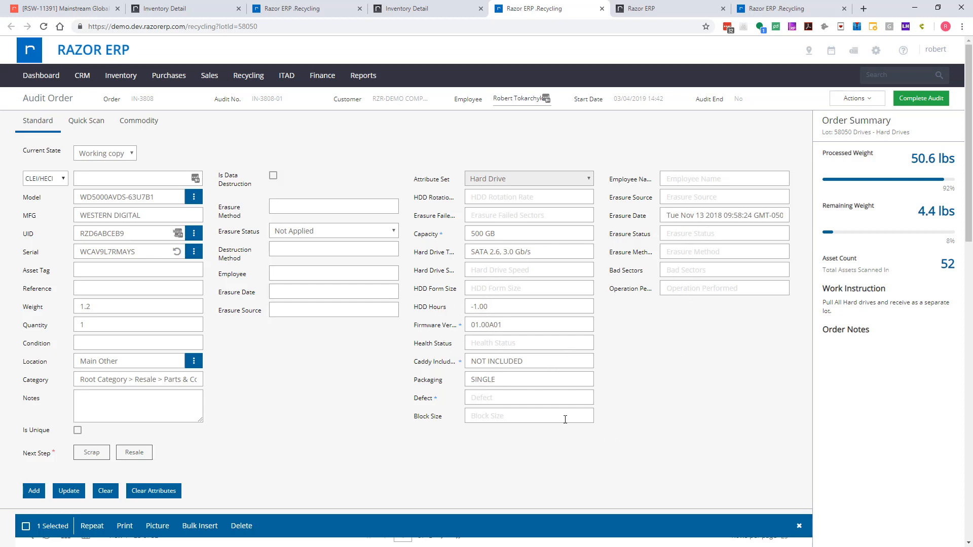
- Look through the lot's asset list and open the Western Digital WD30EZRX-00MMMB0 drive to review its details
{"action": "scroll", "coordinate": [562, 426], "scroll_direction": "down", "scroll_amount": 6}
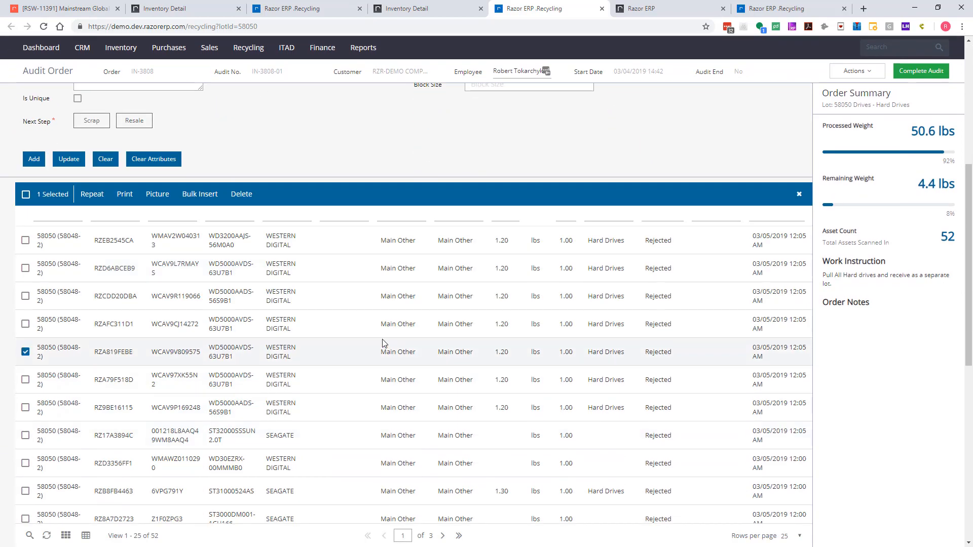
{"action": "scroll", "coordinate": [401, 344], "scroll_direction": "up", "scroll_amount": 7}
{"action": "scroll", "coordinate": [402, 343], "scroll_direction": "down", "scroll_amount": 8}
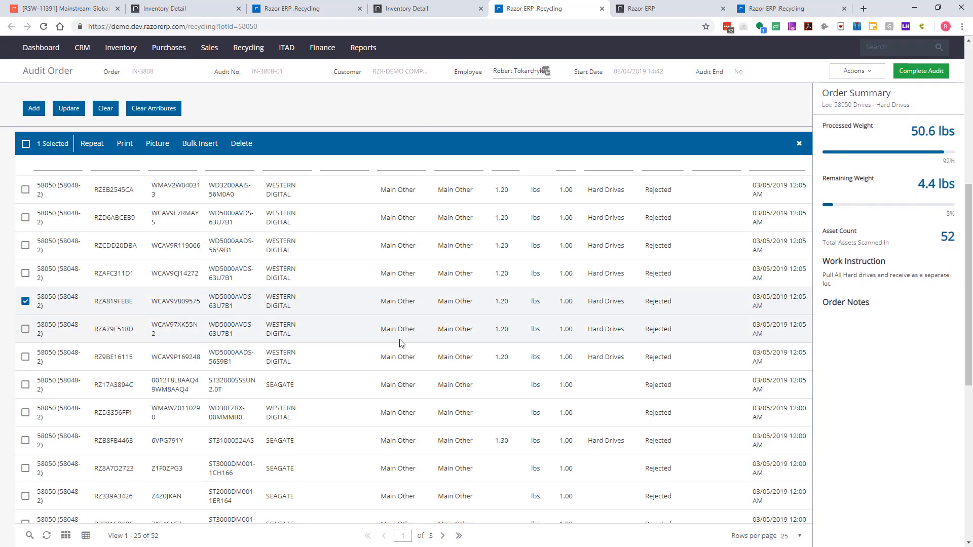
{"action": "scroll", "coordinate": [402, 344], "scroll_direction": "down", "scroll_amount": 4}
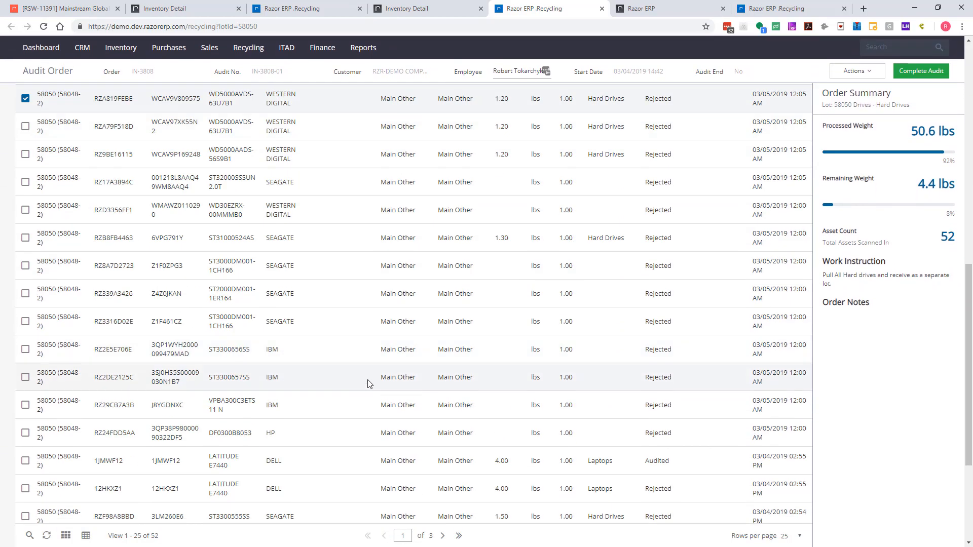
{"action": "left_click", "coordinate": [232, 218]}
{"action": "scroll", "coordinate": [231, 304], "scroll_direction": "up", "scroll_amount": 3}
{"action": "scroll", "coordinate": [231, 363], "scroll_direction": "up", "scroll_amount": 8}
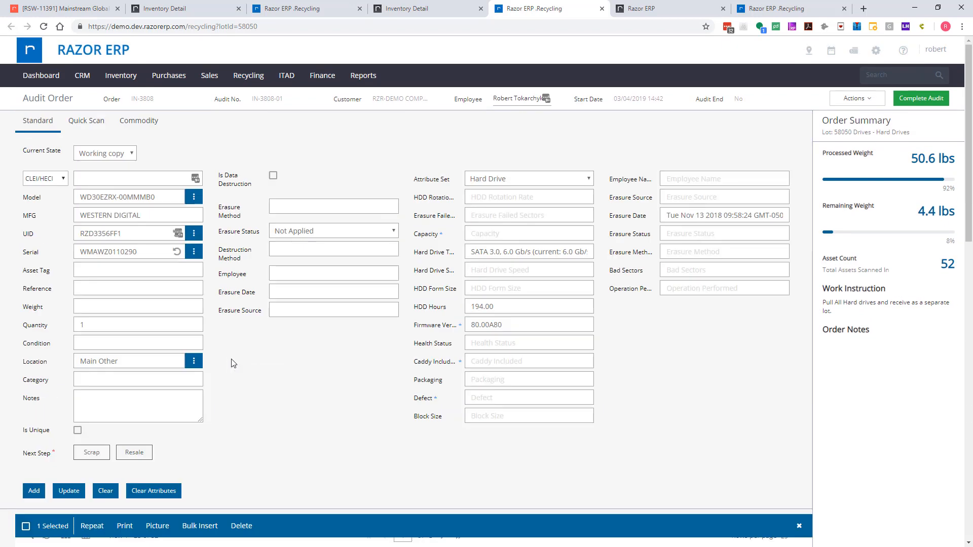
- Clear the drive's details from the form and add a new asset with UID RZA2438271 and Resale as its next step
{"action": "scroll", "coordinate": [233, 361], "scroll_direction": "down", "scroll_amount": 5}
{"action": "scroll", "coordinate": [376, 286], "scroll_direction": "up", "scroll_amount": 5}
{"action": "double_click", "coordinate": [130, 230]}
{"action": "left_click", "coordinate": [107, 490]}
{"action": "left_click", "coordinate": [178, 209]}
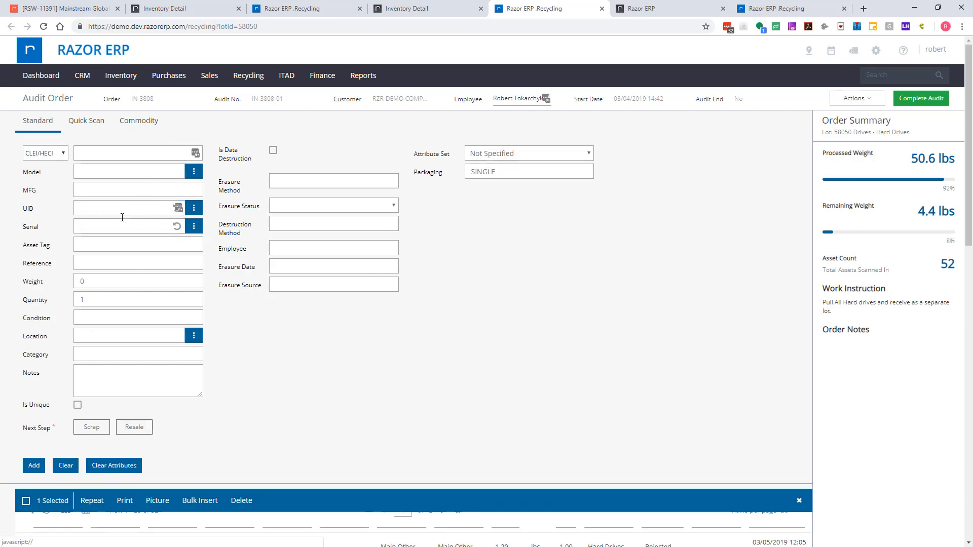
{"action": "left_click", "coordinate": [97, 431]}
{"action": "left_click", "coordinate": [134, 428]}
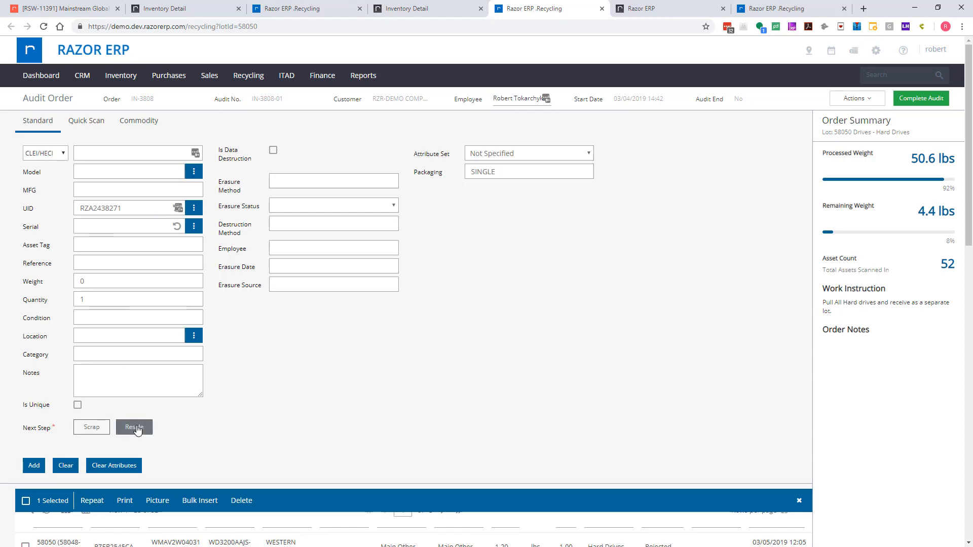
{"action": "left_click", "coordinate": [33, 466]}
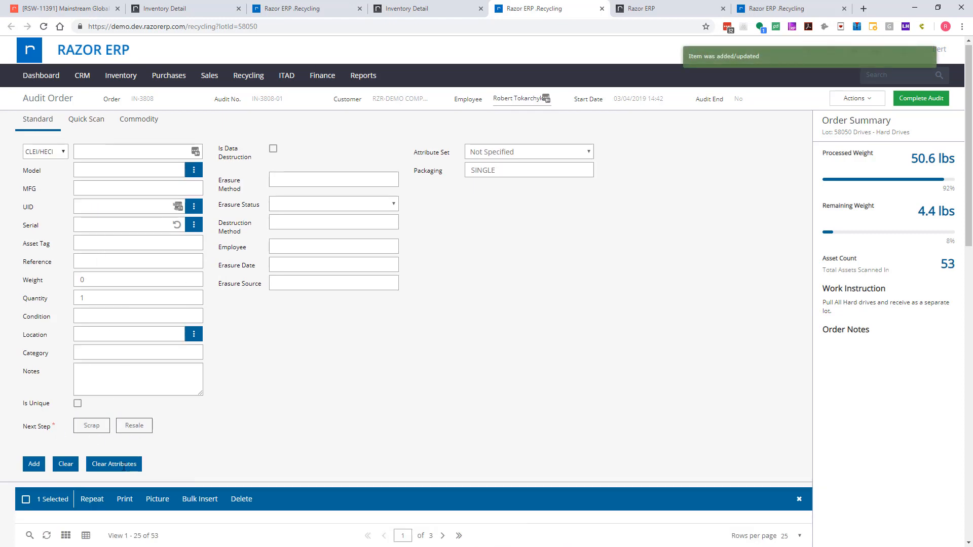
- Sync the lot's assets with the audit tools and open asset RZA2438271 to check its details
{"action": "scroll", "coordinate": [131, 369], "scroll_direction": "down", "scroll_amount": 4}
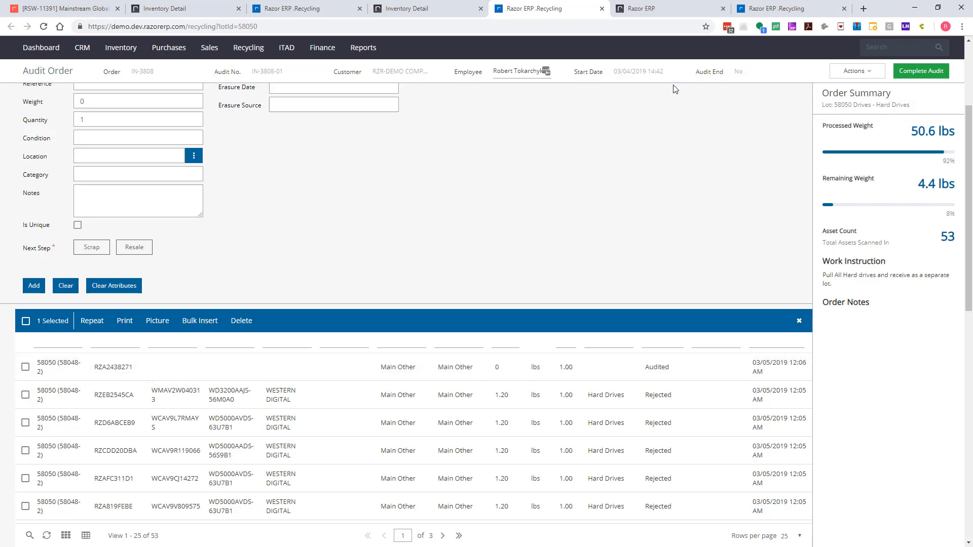
{"action": "left_click", "coordinate": [861, 74]}
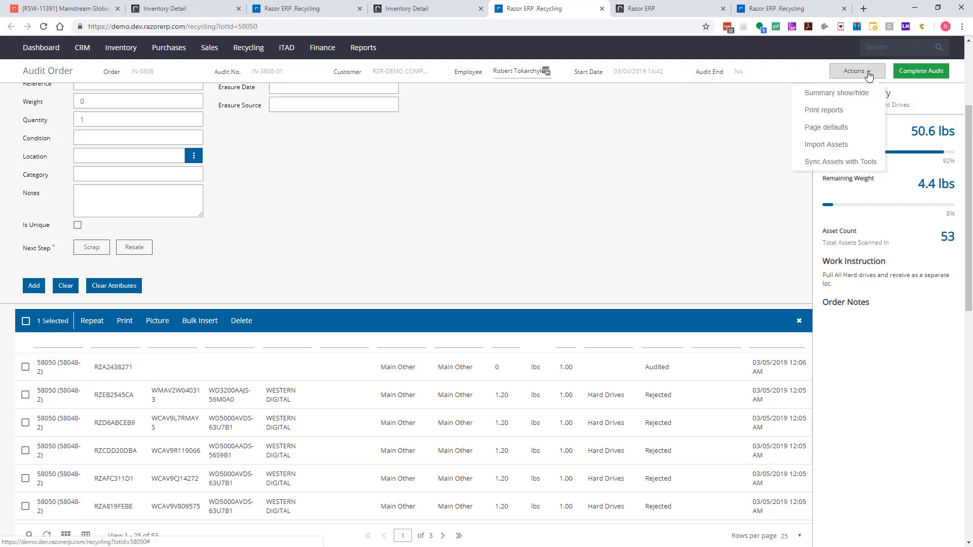
{"action": "left_click", "coordinate": [826, 162]}
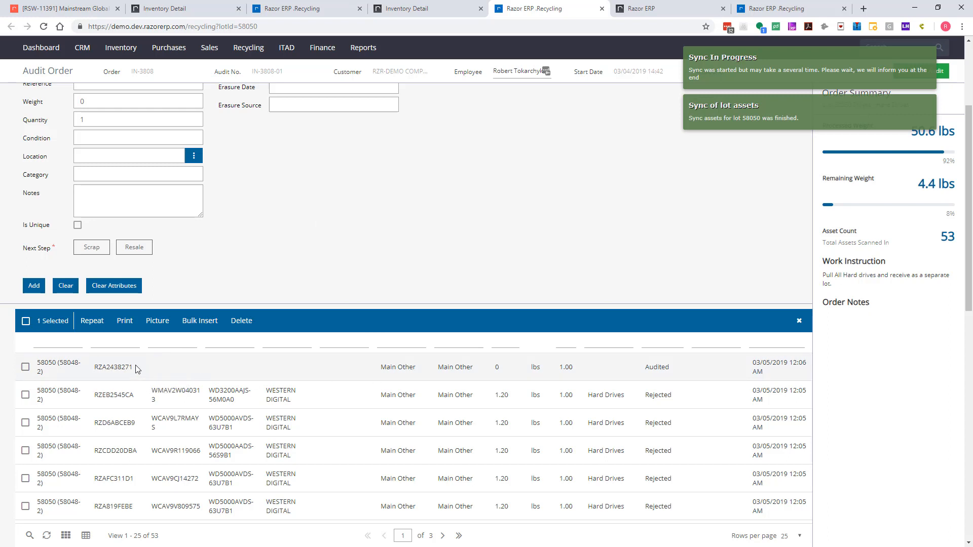
{"action": "double_click", "coordinate": [114, 366]}
- Reload the audit order page and open the Seagate ST3000DM001-1CH166 drive to review its attributes
{"action": "right_click", "coordinate": [321, 205]}
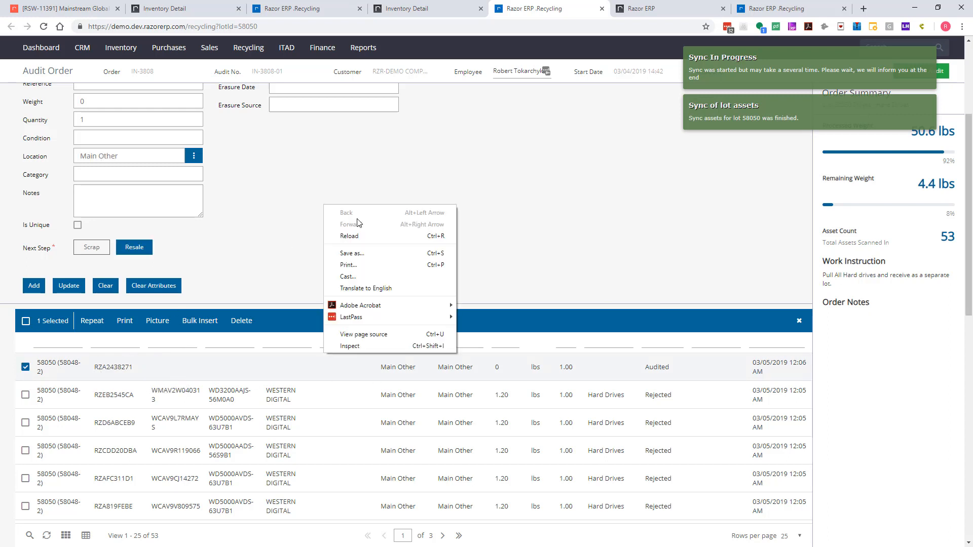
{"action": "left_click", "coordinate": [361, 235]}
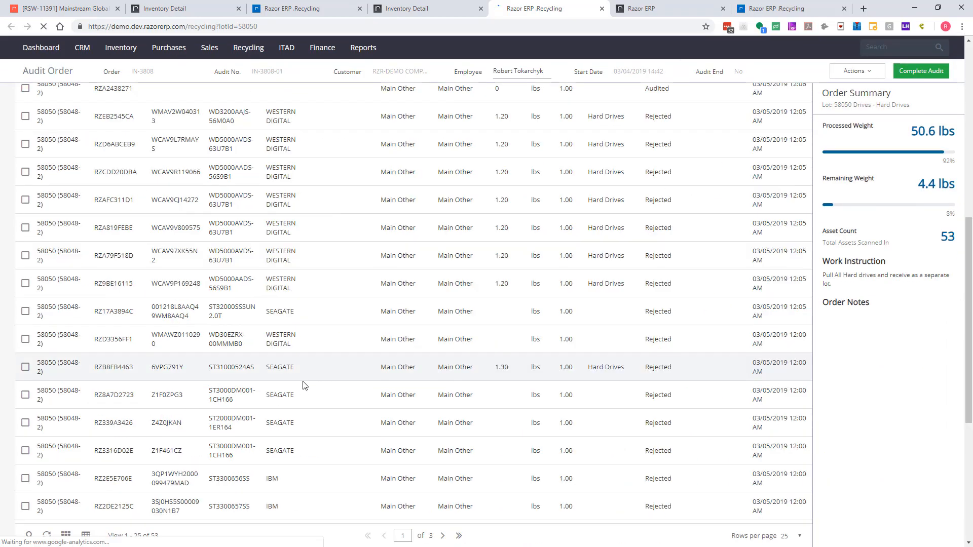
{"action": "double_click", "coordinate": [303, 388]}
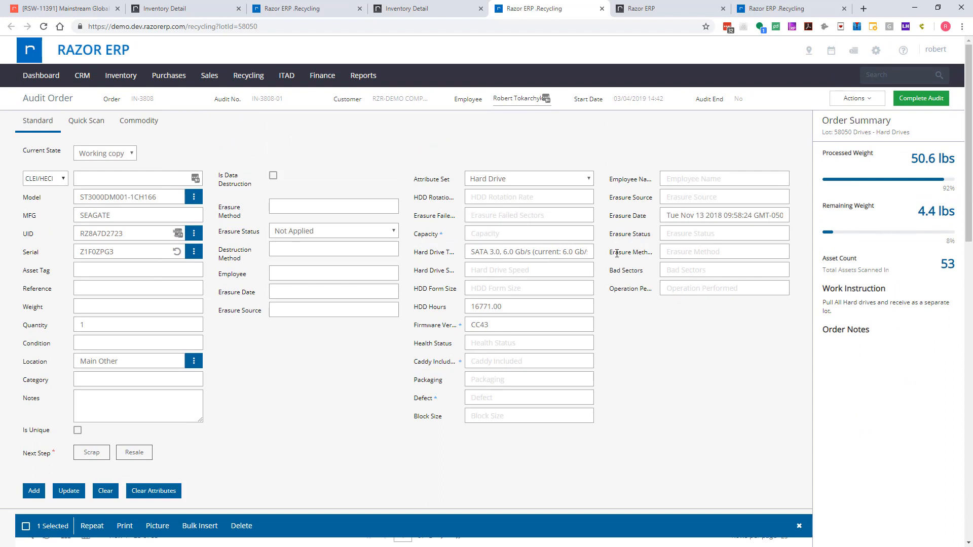
- Filter the importable WipeQ assets by model e74 and import the Dell laptops 1V9KXZ1, 216CK12 and 26GKK32 into the lot
{"action": "left_click", "coordinate": [857, 99]}
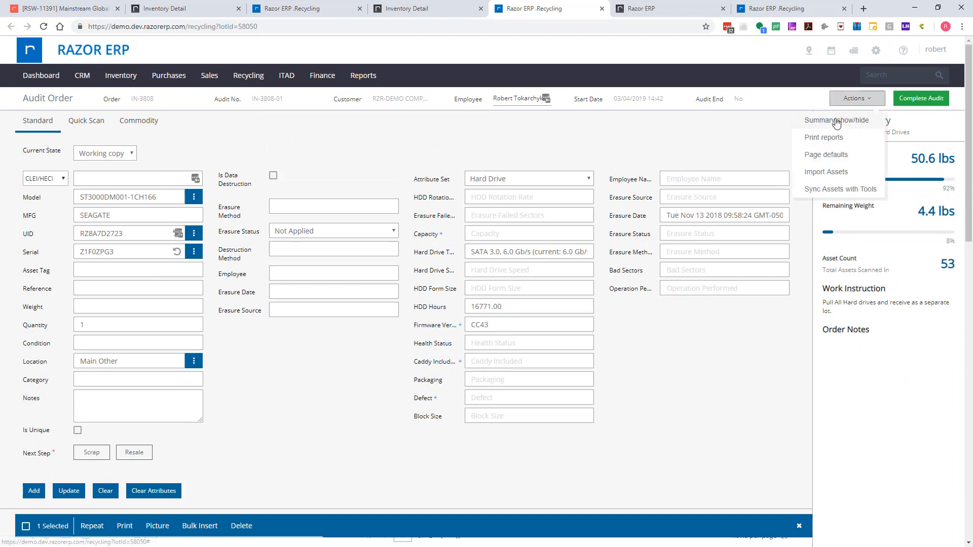
{"action": "left_click", "coordinate": [826, 173]}
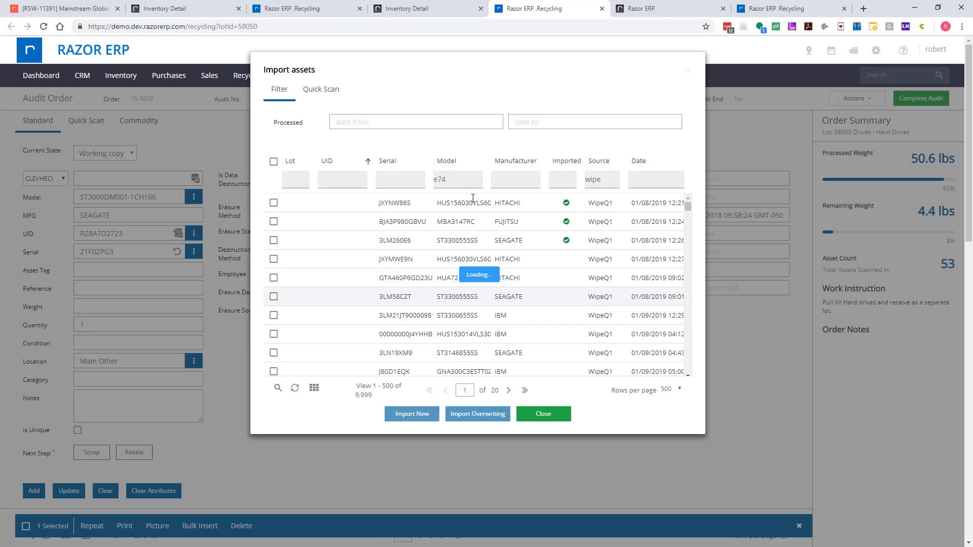
{"action": "left_click", "coordinate": [273, 259]}
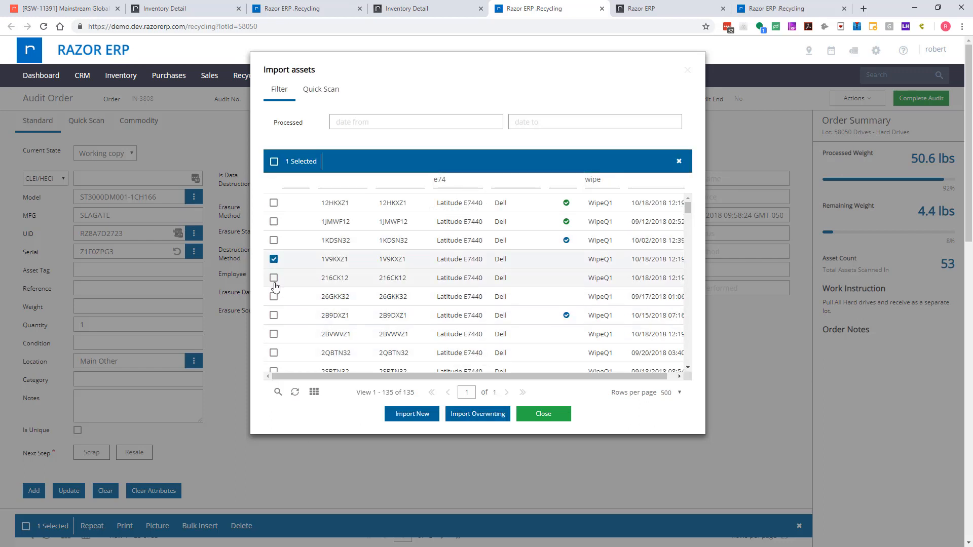
{"action": "left_click", "coordinate": [274, 278]}
{"action": "left_click", "coordinate": [273, 297]}
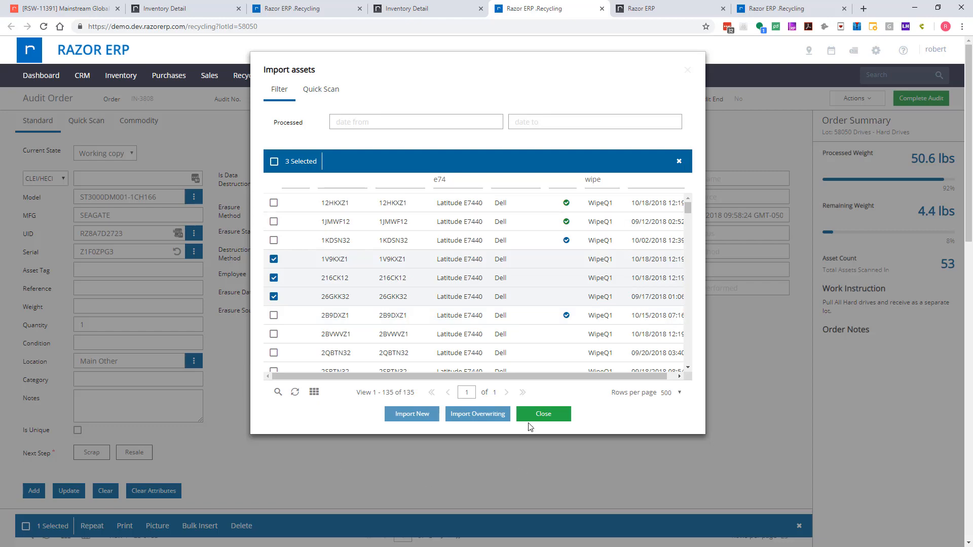
{"action": "left_click", "coordinate": [543, 417]}
- Open the imported Dell Latitude E7440 laptop with serial 26GKK32 and review all of its laptop attributes
{"action": "scroll", "coordinate": [268, 343], "scroll_direction": "down", "scroll_amount": 5}
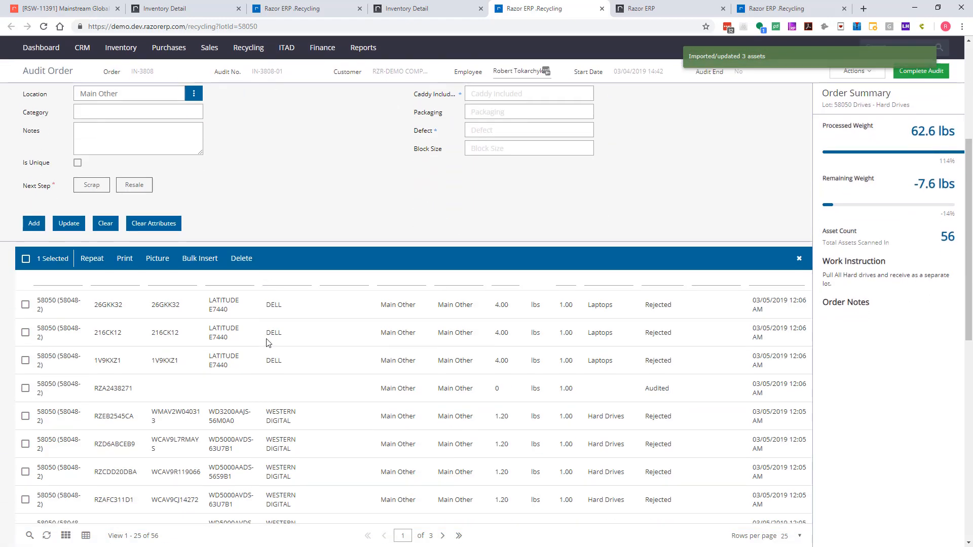
{"action": "left_click", "coordinate": [188, 299]}
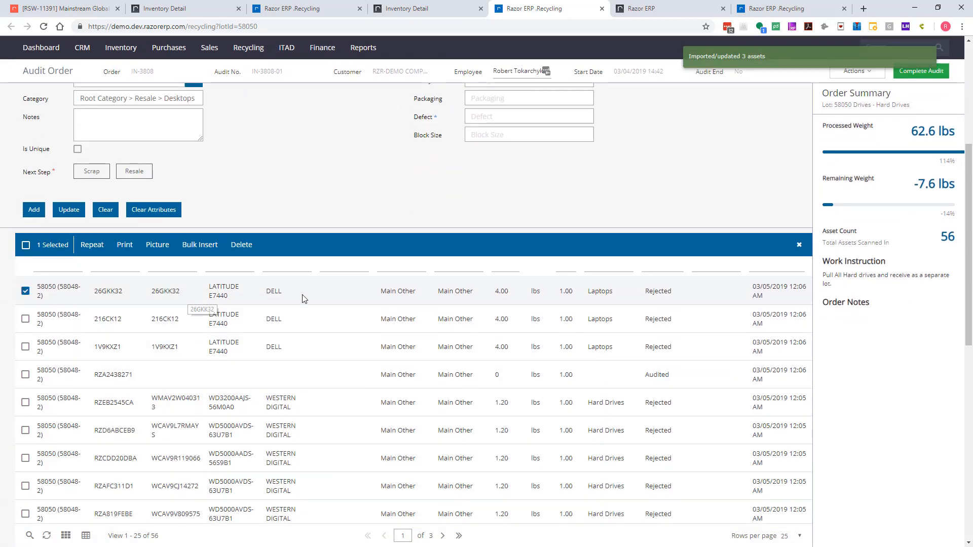
{"action": "scroll", "coordinate": [479, 214], "scroll_direction": "up", "scroll_amount": 5}
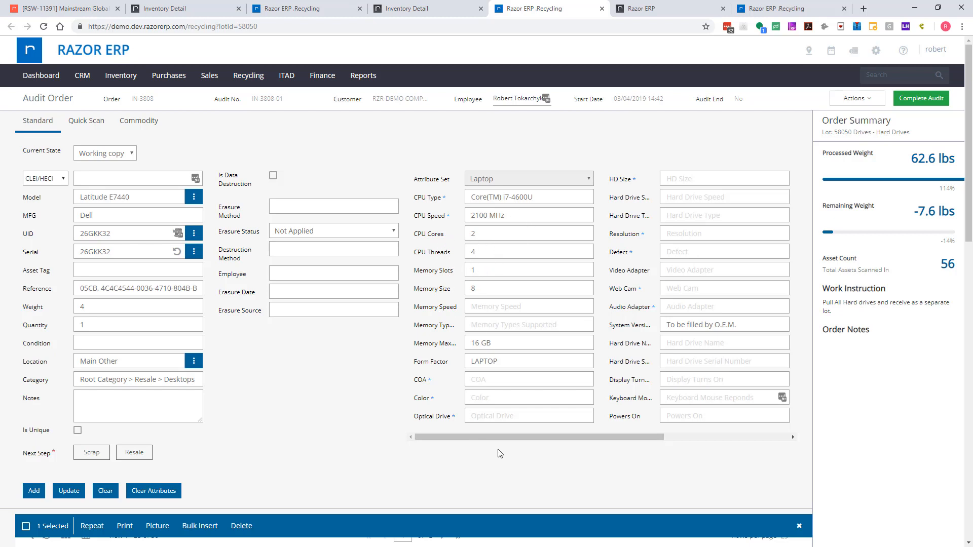
{"action": "left_click_drag", "start_coordinate": [529, 437], "coordinate": [654, 438]}
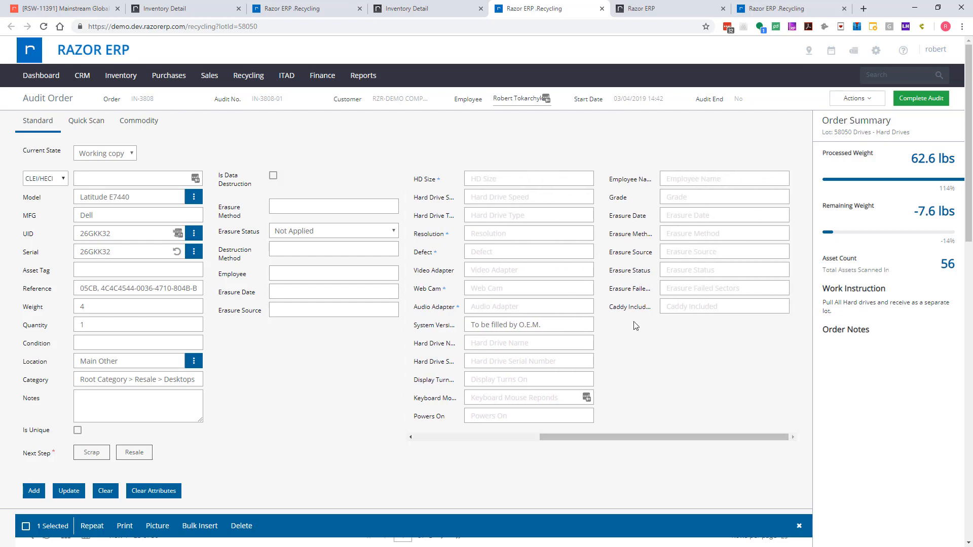
{"action": "left_click", "coordinate": [498, 439]}
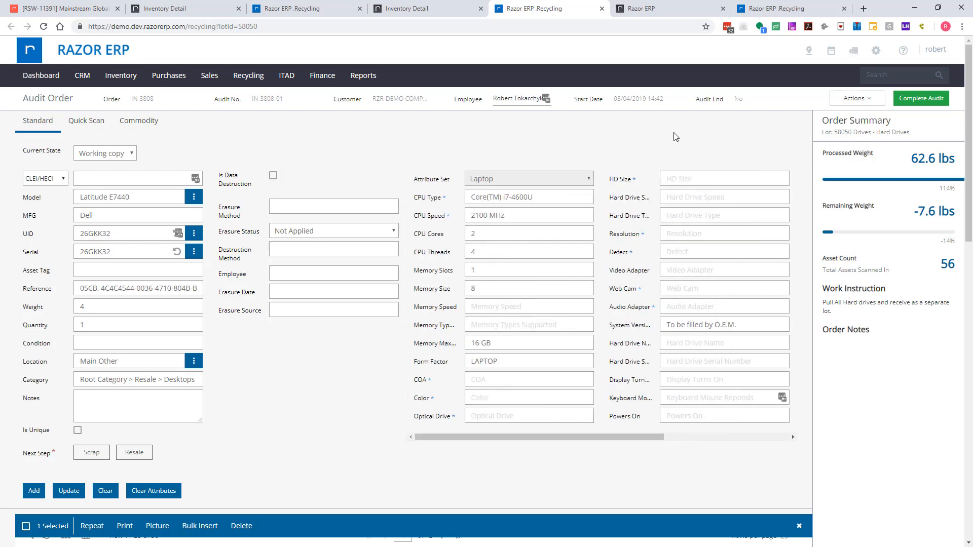